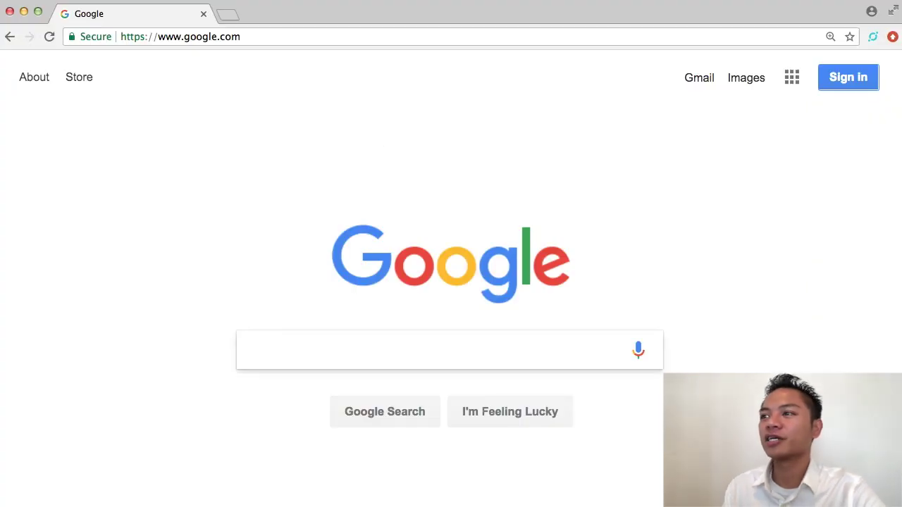
# Go to coinmarketcap.com and open the GXChain (GXS) page by searching 'gxc'
pyautogui.click(268, 39)
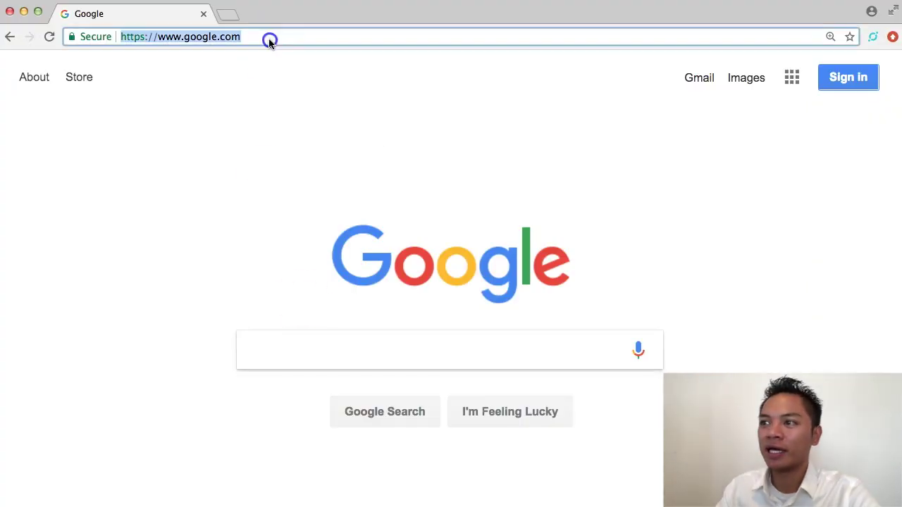
pyautogui.write('coinmarketcap')
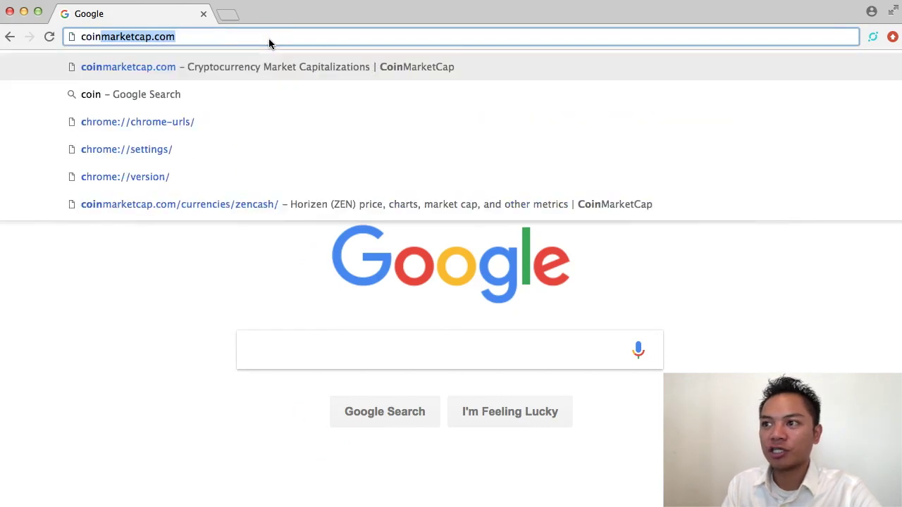
pyautogui.press('Return')
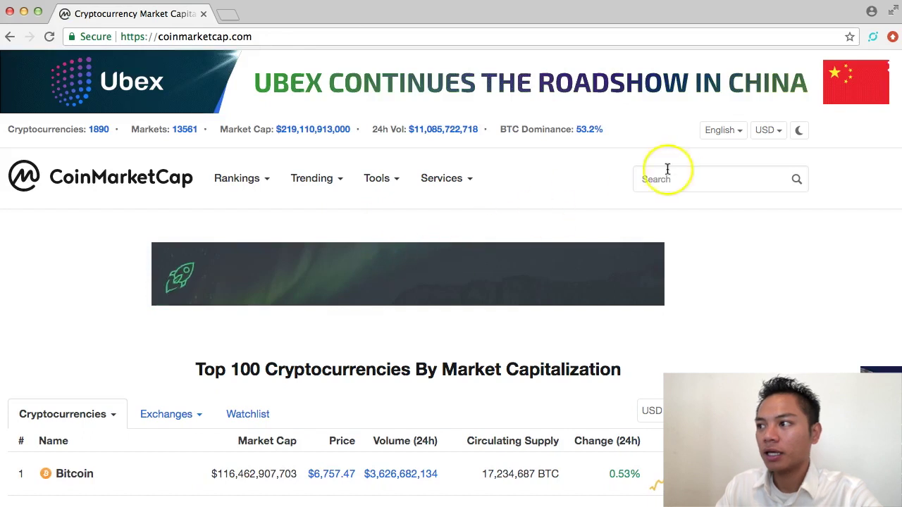
pyautogui.click(690, 176)
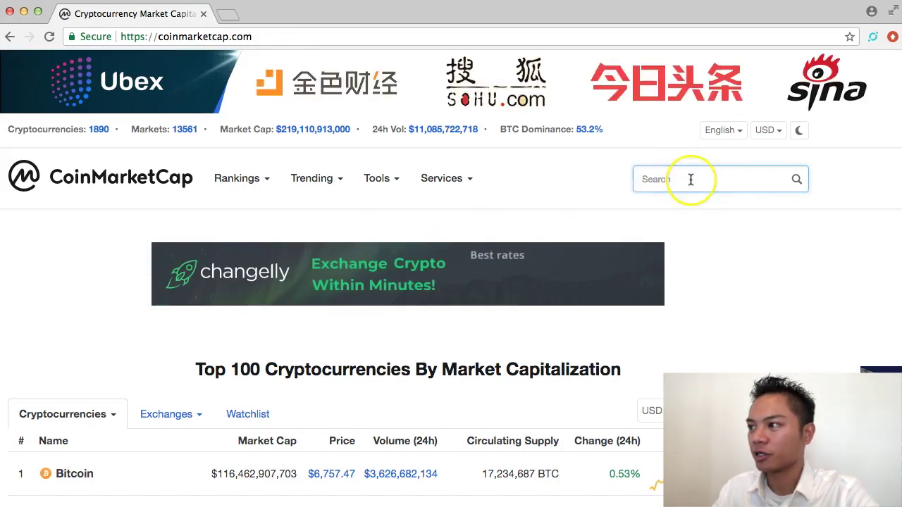
pyautogui.write('gxchain')
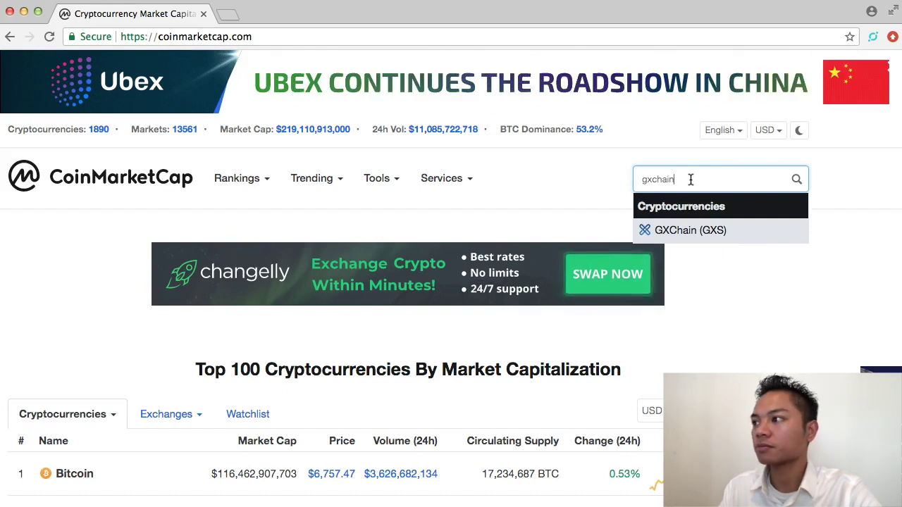
pyautogui.click(732, 235)
# Scroll the GXChain page, highlight its name, and follow the official website link
pyautogui.scroll(-4, 444, 359)
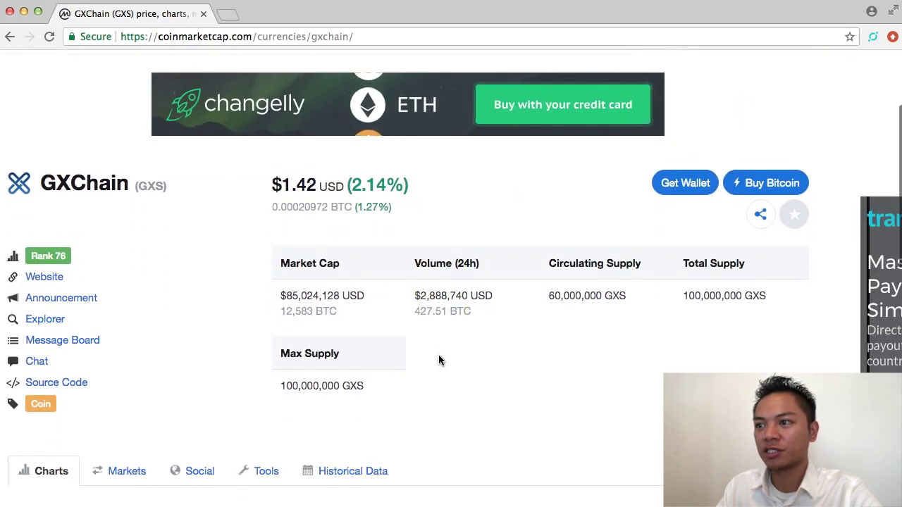
pyautogui.moveTo(41, 182); pyautogui.dragTo(132, 179)
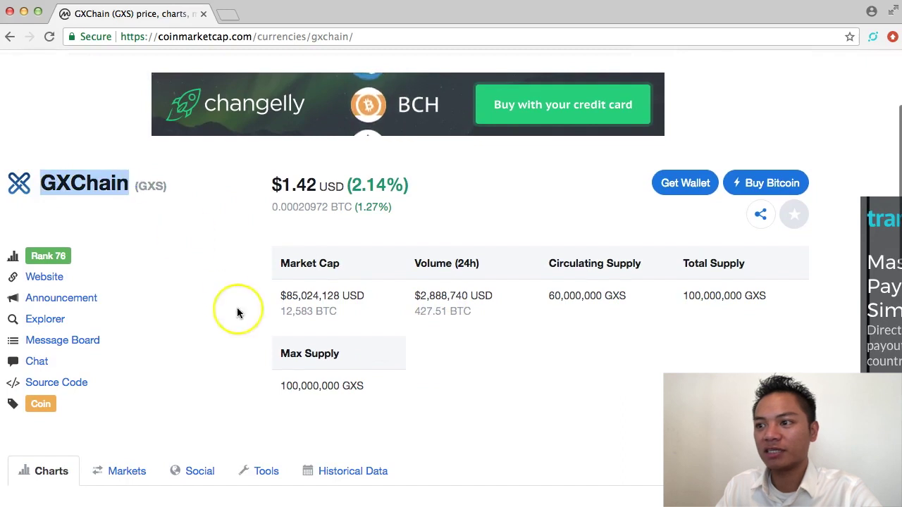
pyautogui.scroll(-2, 237, 313)
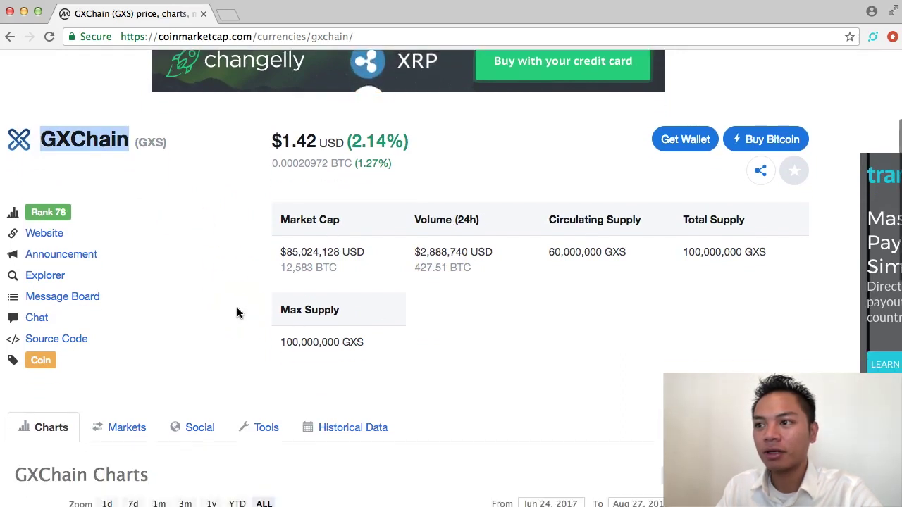
pyautogui.click(52, 238)
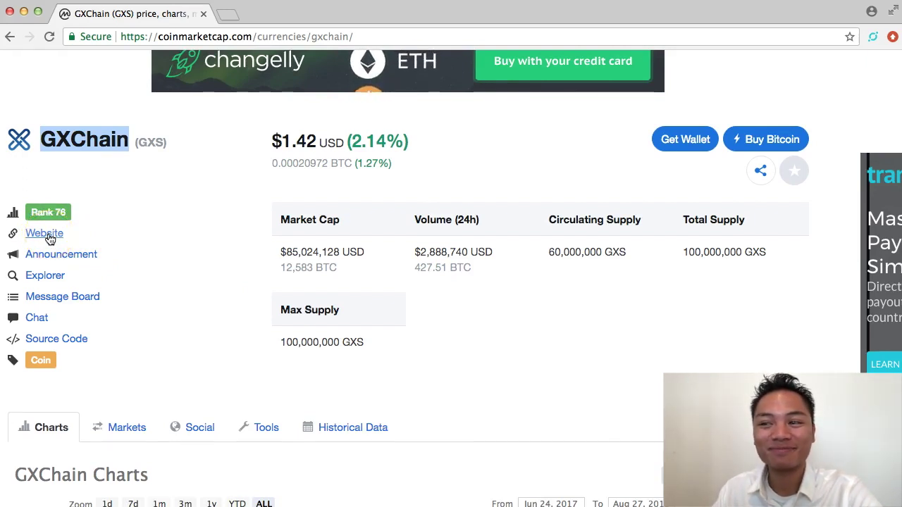
# Open gxs.gxb.io in a new tab and confirm its HTTPS connection is marked Secure
pyautogui.click(50, 239)
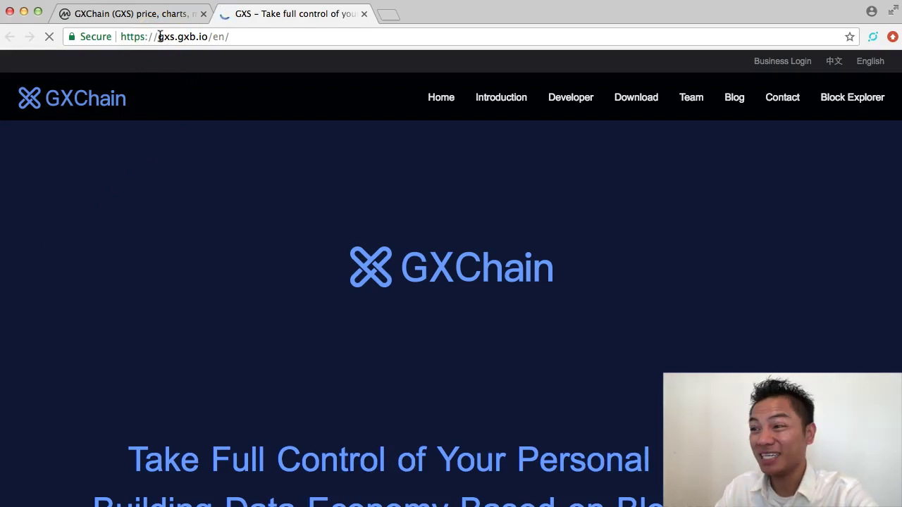
pyautogui.moveTo(160, 36); pyautogui.dragTo(193, 35)
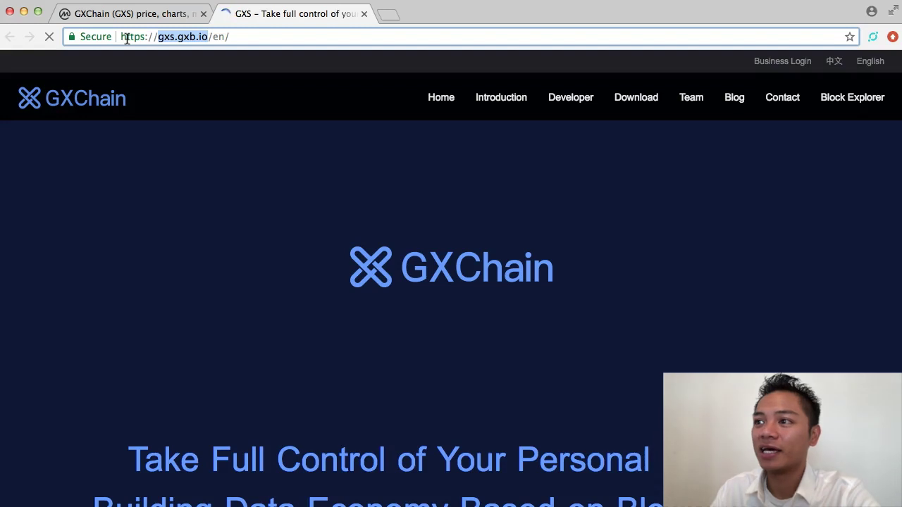
pyautogui.click(124, 39)
pyautogui.moveTo(124, 36); pyautogui.dragTo(143, 36)
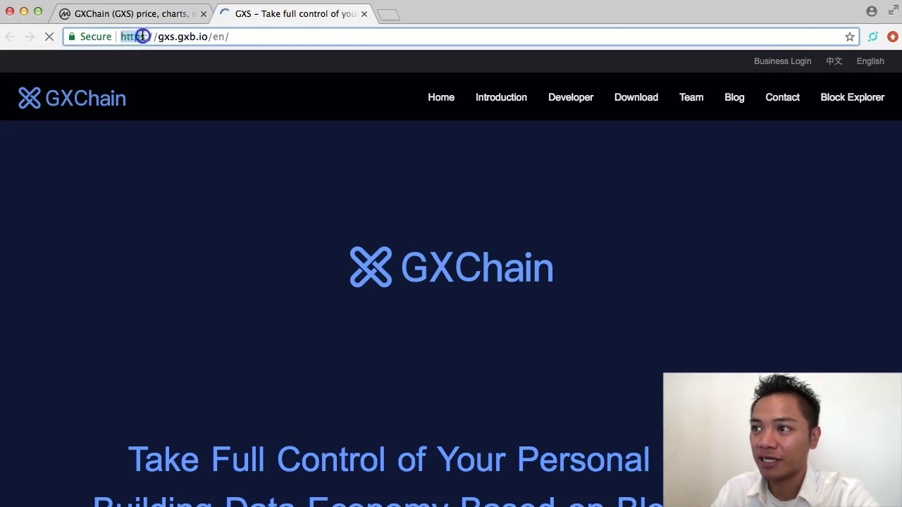
pyautogui.click(74, 37)
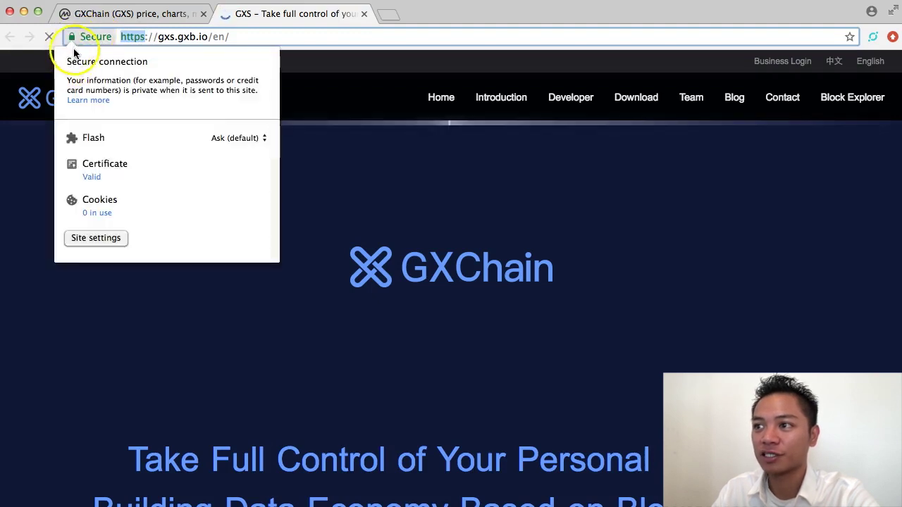
pyautogui.moveTo(66, 61); pyautogui.dragTo(146, 62)
pyautogui.click(91, 36)
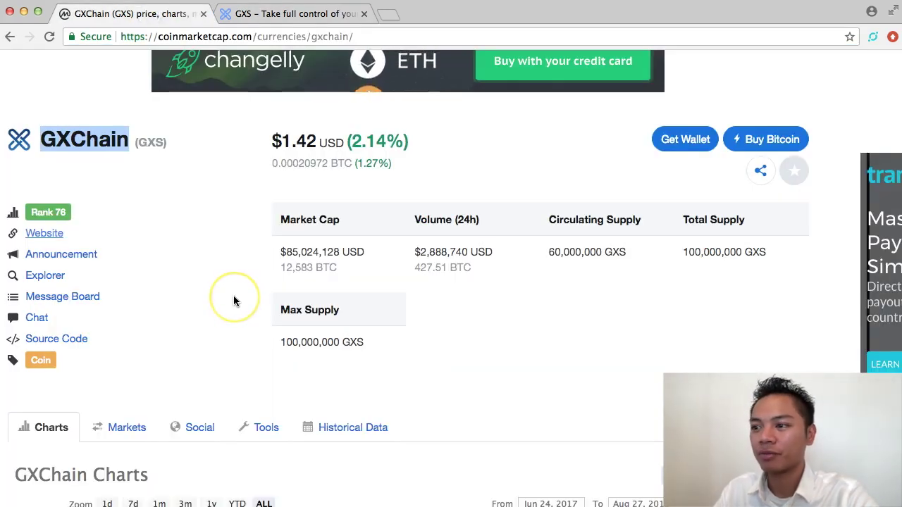
# Switch GXChain's CoinMarketCap page to the Social tab and scroll to the Tweets feed
pyautogui.scroll(-2, 234, 296)
pyautogui.scroll(-2, 234, 301)
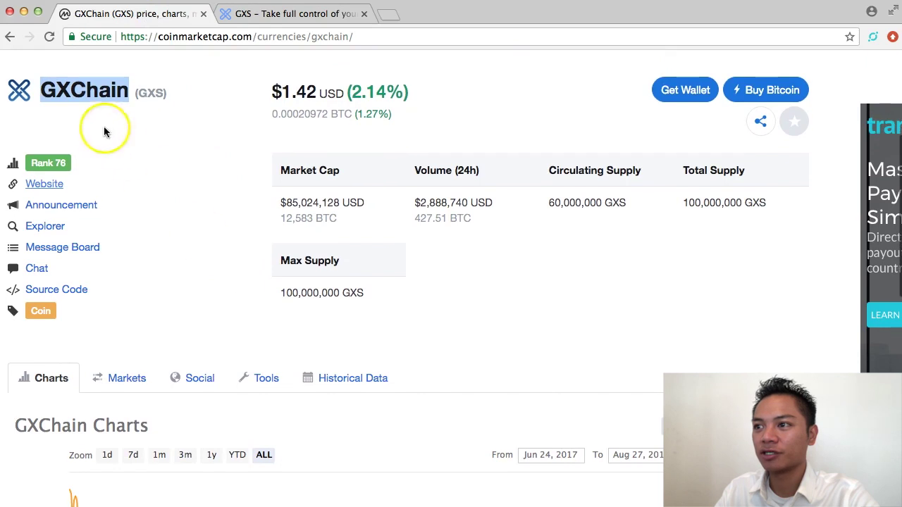
pyautogui.click(104, 127)
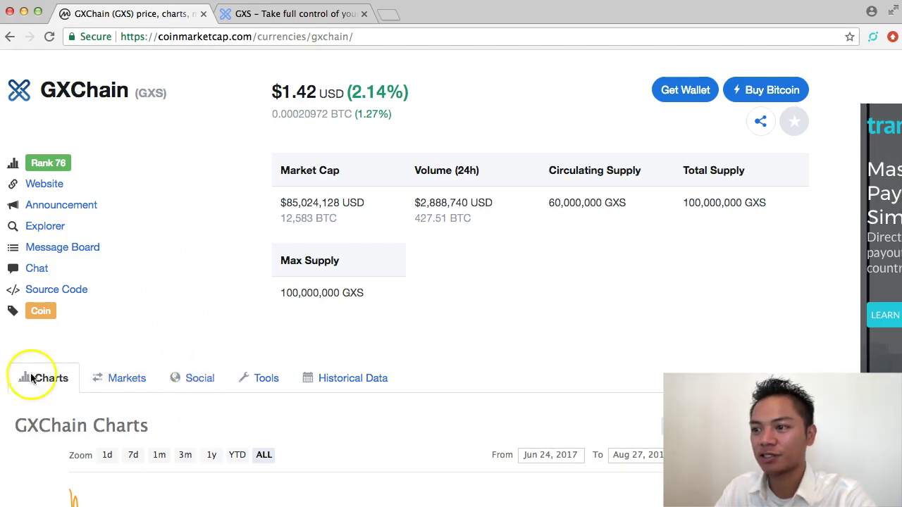
pyautogui.click(197, 376)
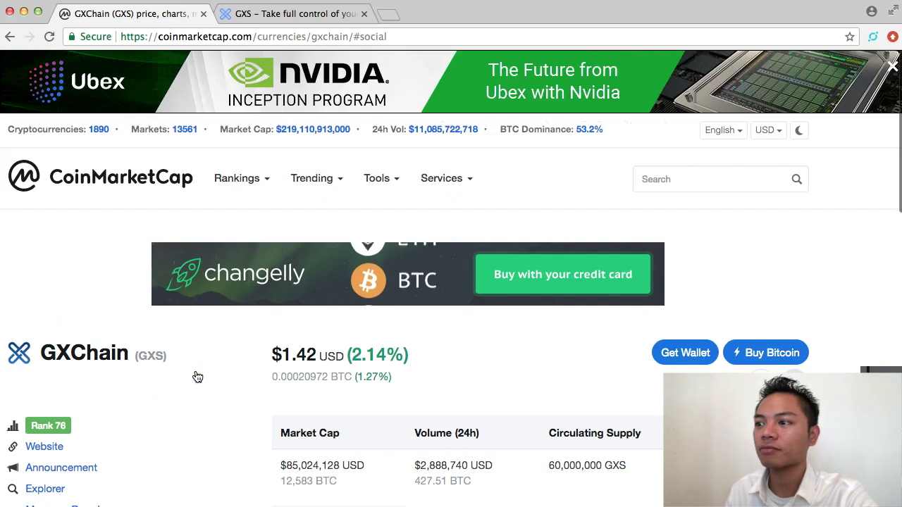
pyautogui.scroll(-1, 198, 377)
pyautogui.scroll(-5, 197, 377)
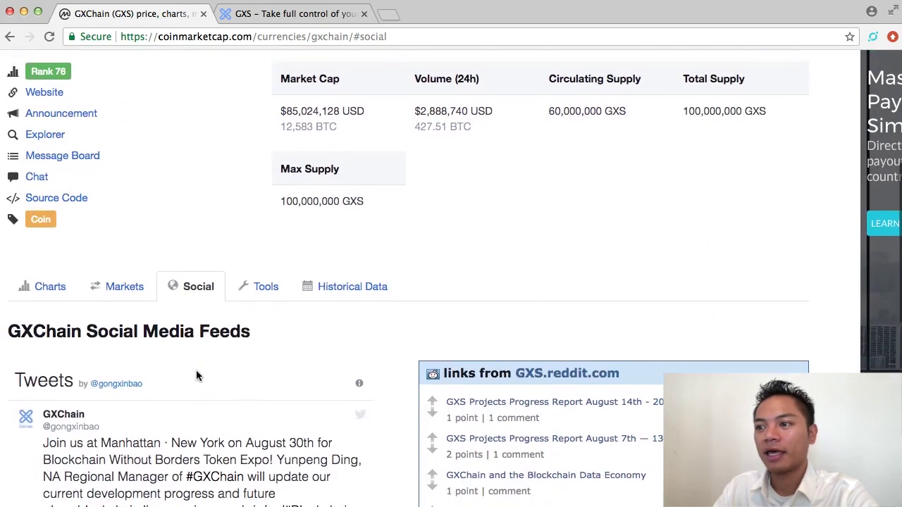
pyautogui.moveTo(94, 339); pyautogui.dragTo(40, 339)
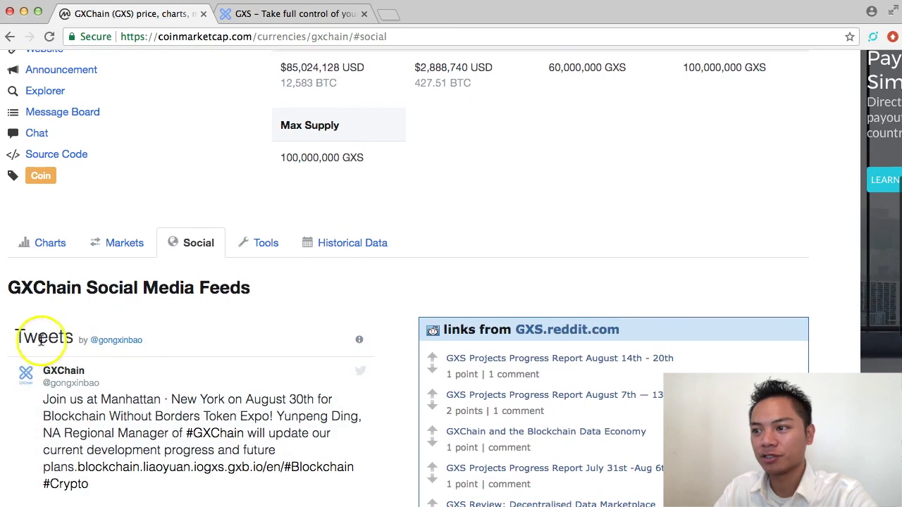
pyautogui.click(115, 344)
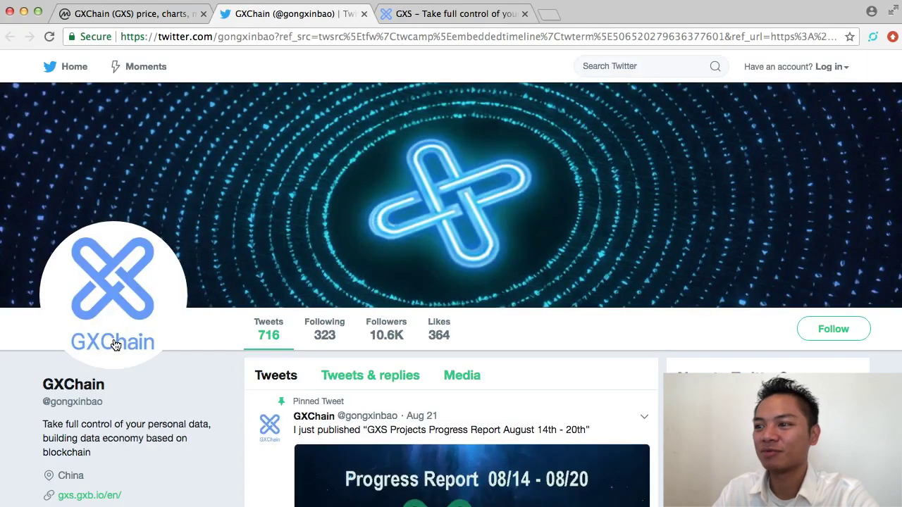
pyautogui.scroll(-2, 223, 380)
pyautogui.scroll(-1, 223, 383)
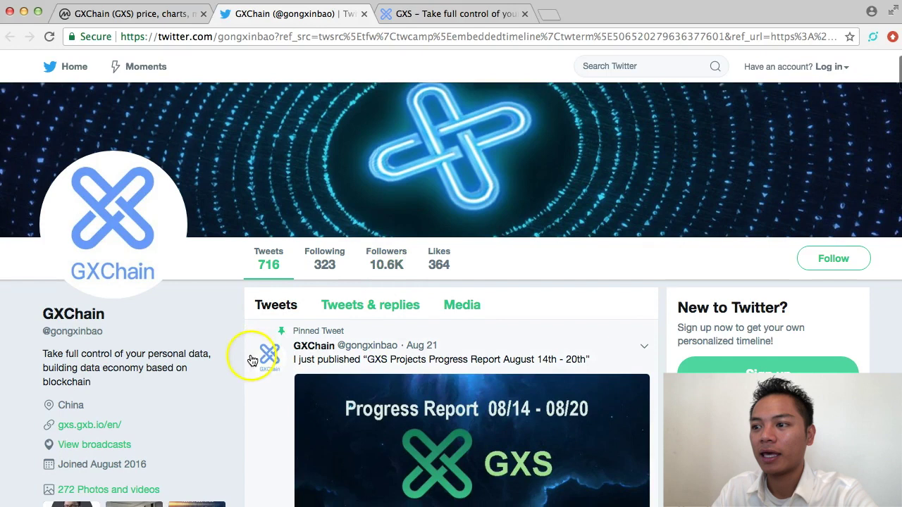
pyautogui.scroll(-2, 141, 395)
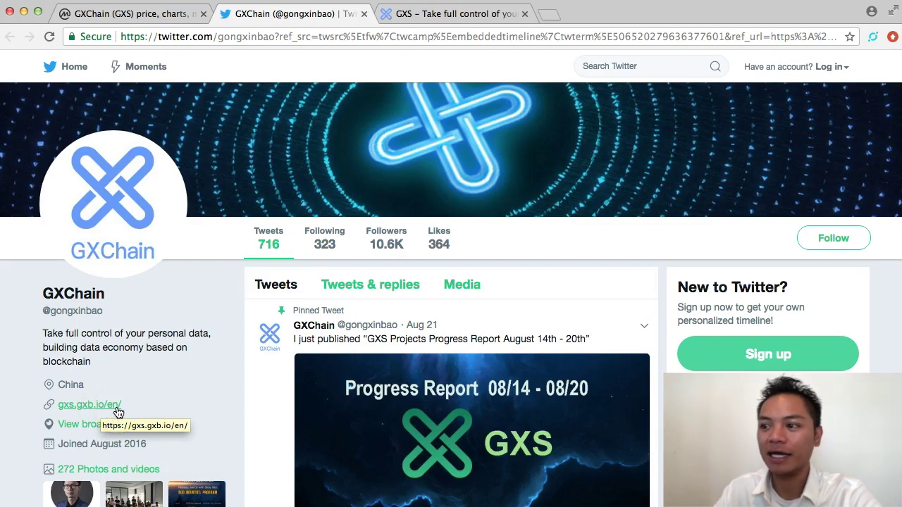
pyautogui.click(119, 413)
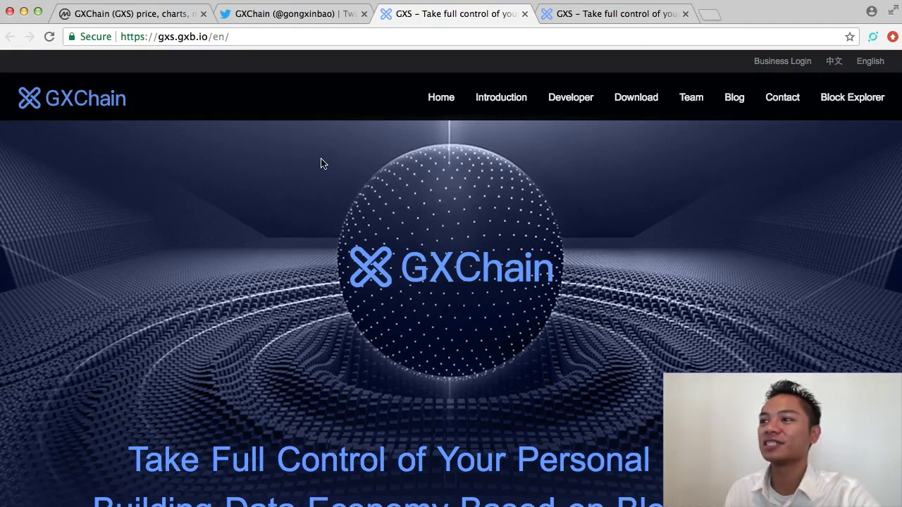
# Close the duplicate GXS tab, the Twitter tab and the CoinMarketCap tab
pyautogui.click(524, 14)
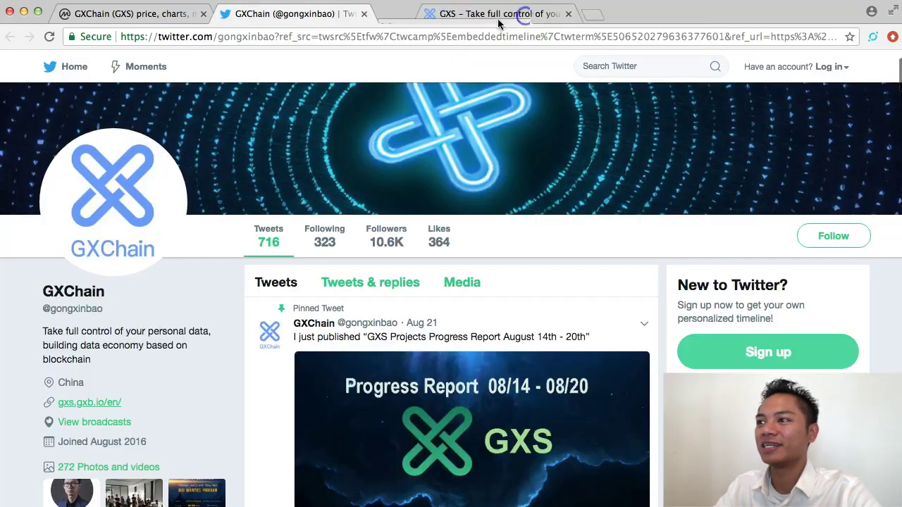
pyautogui.click(363, 13)
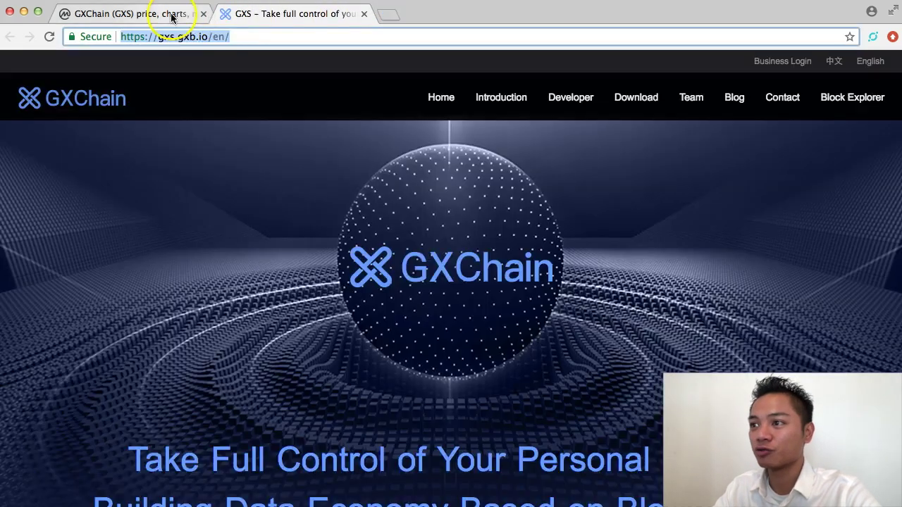
pyautogui.click(172, 17)
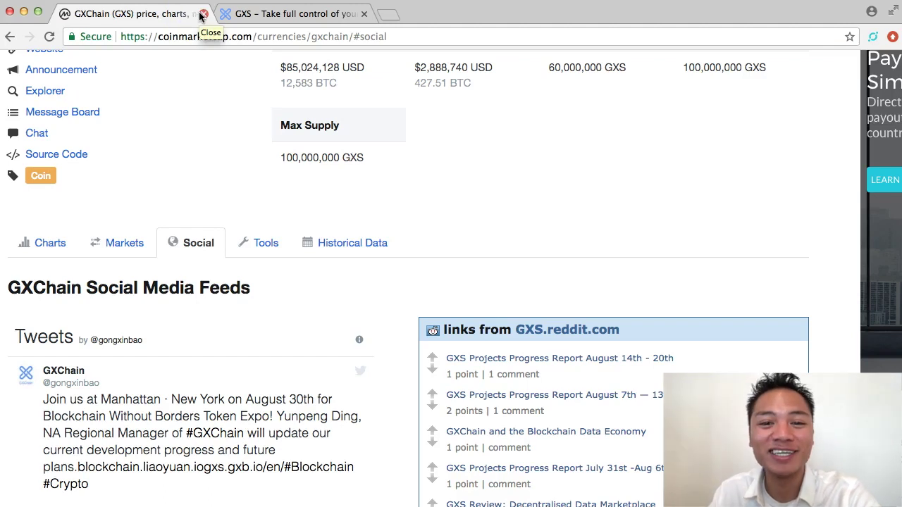
pyautogui.click(203, 14)
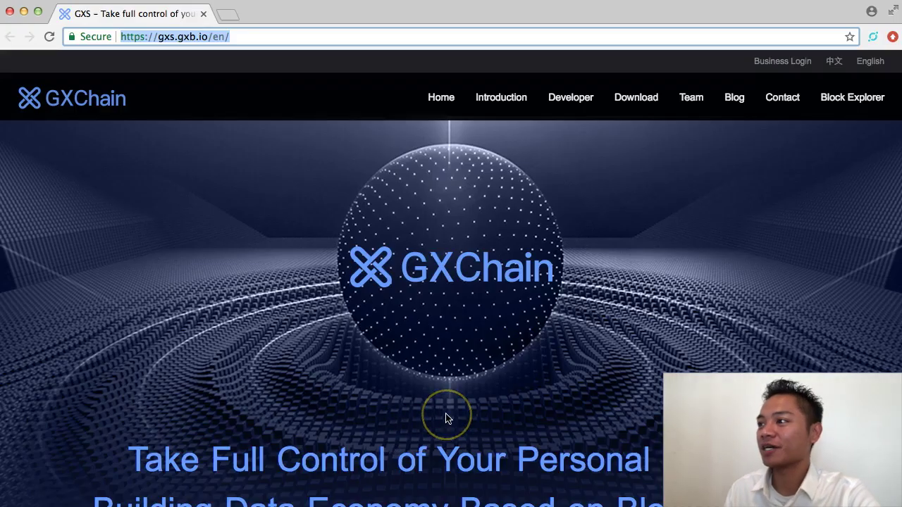
# Jump to gxs.gxb.io's Download section and show the WALLET builds for Win, MAC, Linux, Android, iOS
pyautogui.click(640, 104)
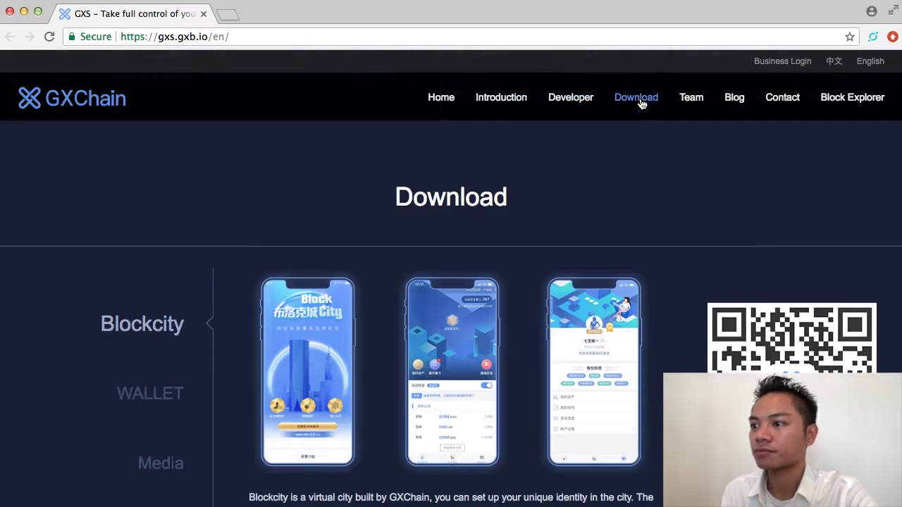
pyautogui.scroll(-2, 458, 175)
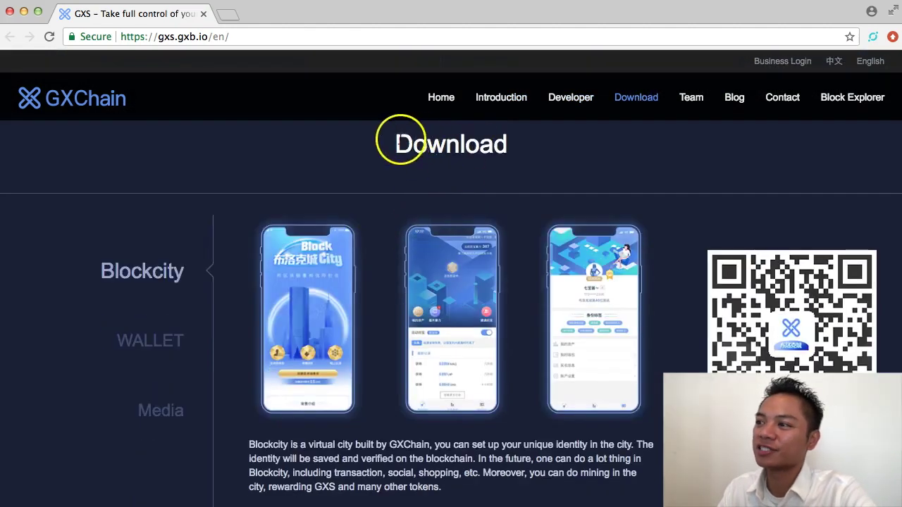
pyautogui.moveTo(398, 141); pyautogui.dragTo(545, 153)
pyautogui.click(545, 154)
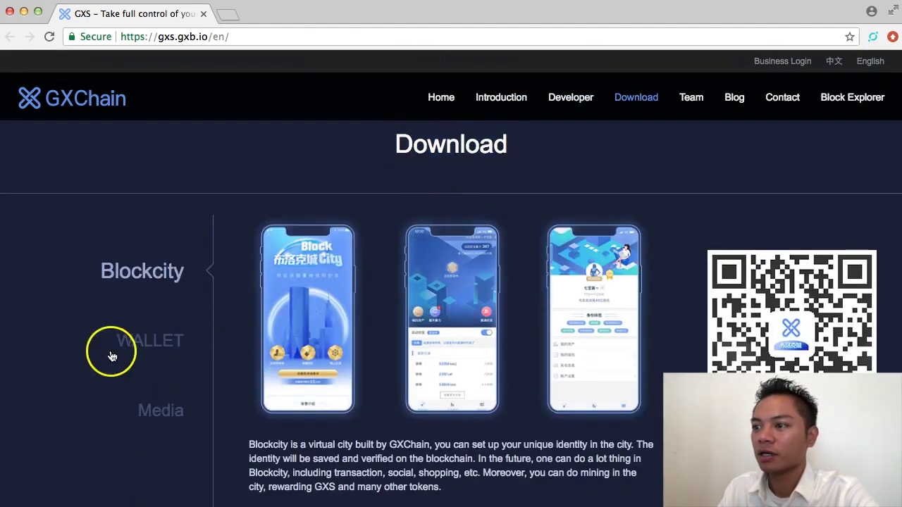
pyautogui.click(160, 345)
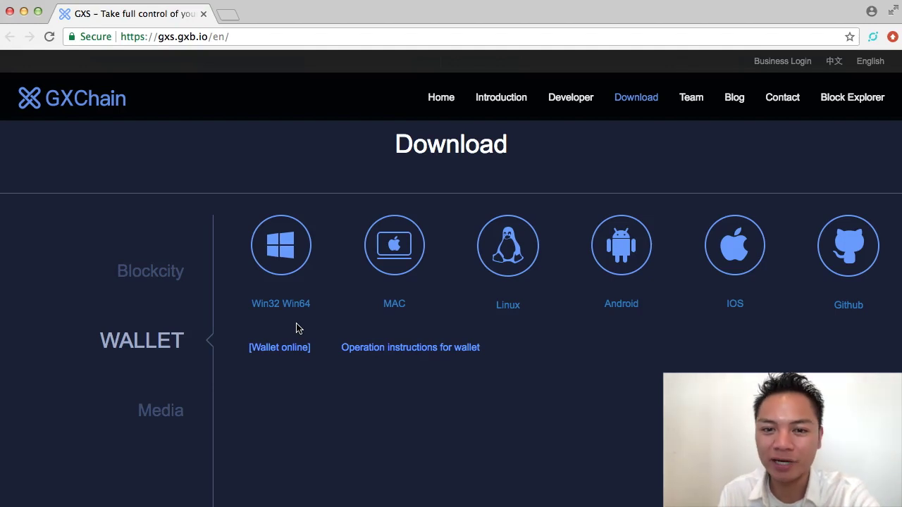
pyautogui.click(285, 352)
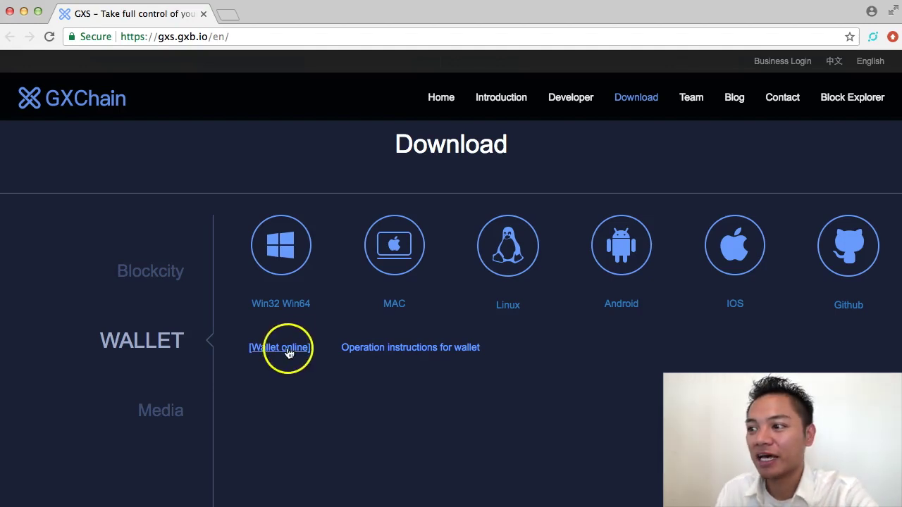
pyautogui.click(278, 352)
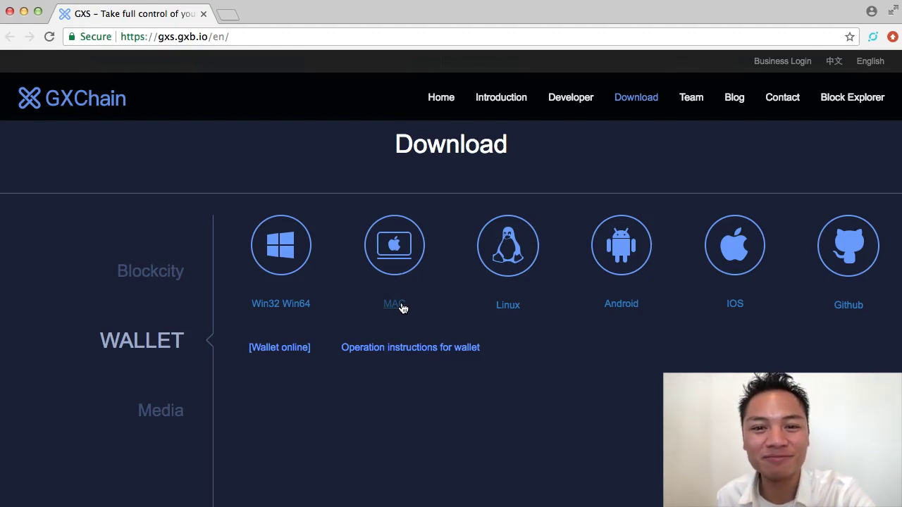
# Download the MAC wallet and open gxb-light_2.0.180606.dmg from the downloads bar
pyautogui.click(394, 305)
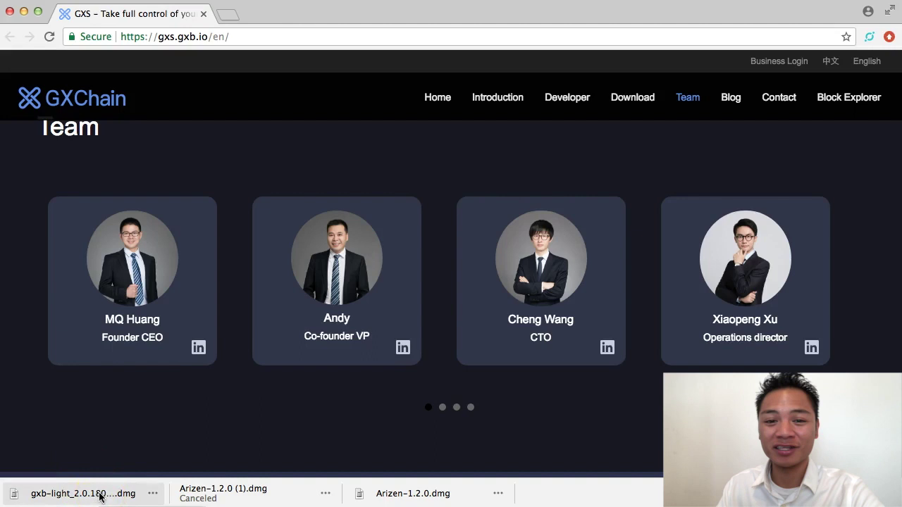
pyautogui.click(99, 496)
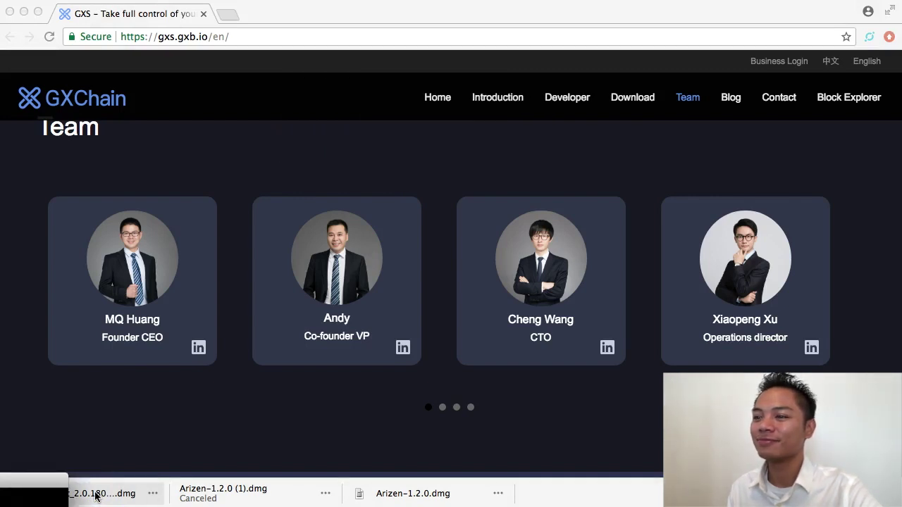
# Drag gxb-light into Applications, dismiss the unidentified-developer warning, and close the disk image window
pyautogui.click(258, 290)
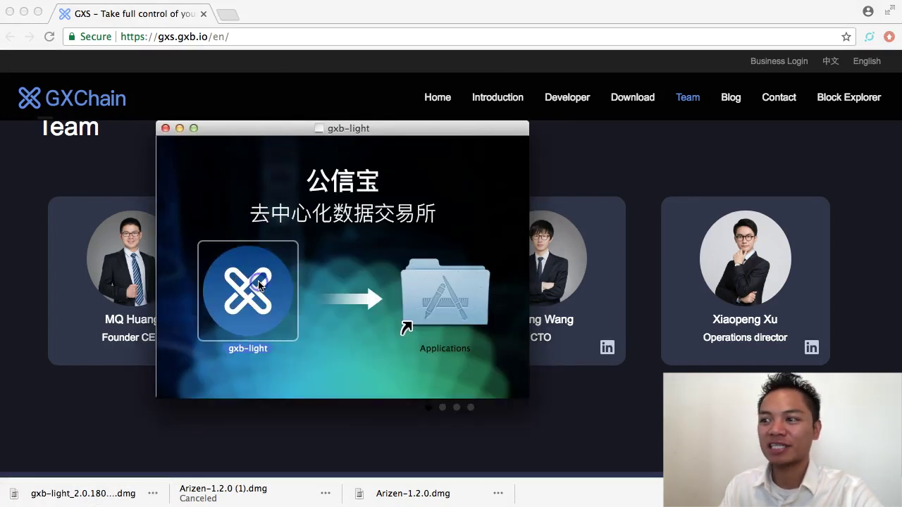
pyautogui.moveTo(258, 291); pyautogui.dragTo(477, 292)
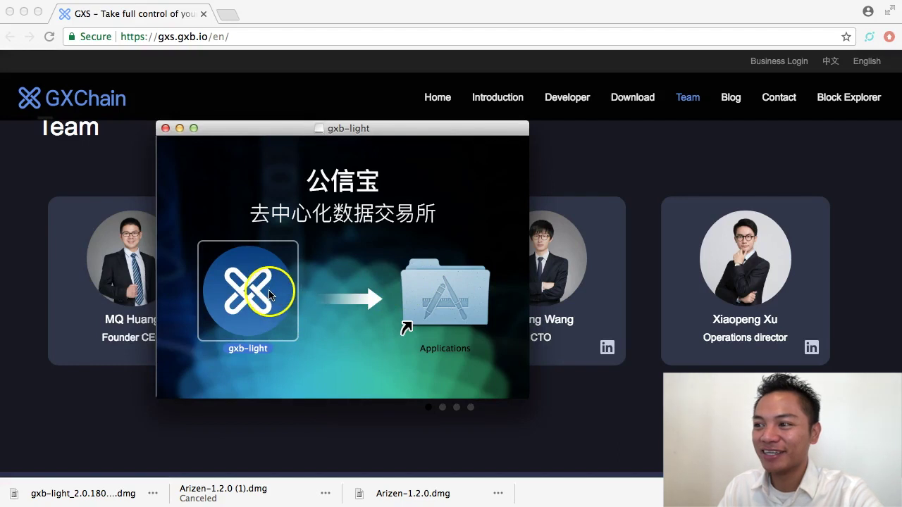
pyautogui.doubleClick(251, 299)
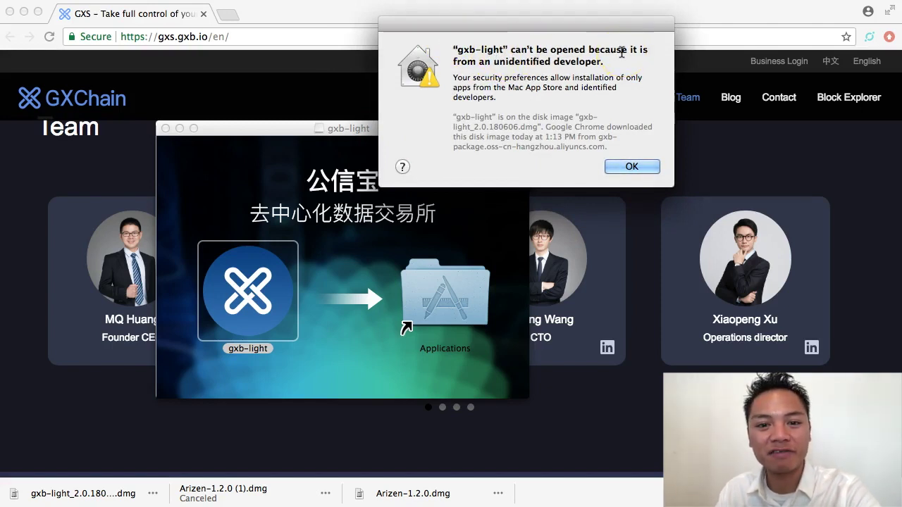
pyautogui.click(632, 168)
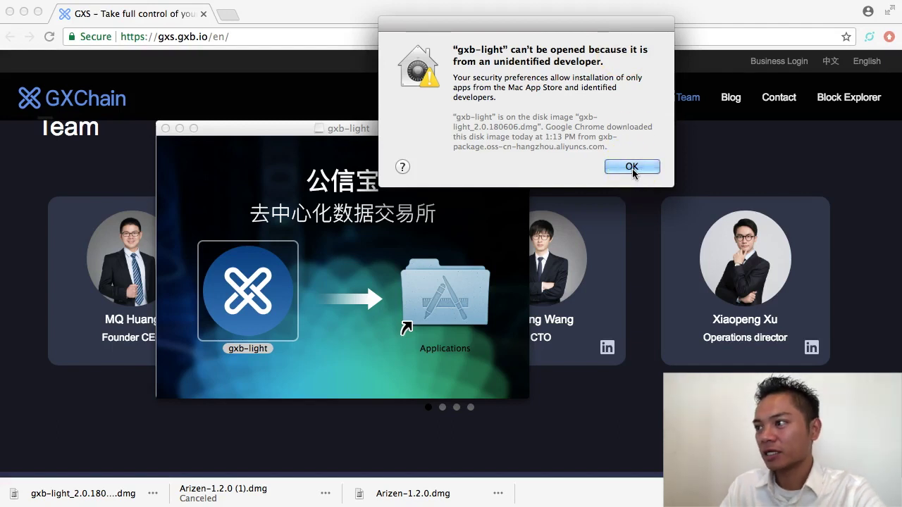
pyautogui.click(632, 168)
pyautogui.click(165, 129)
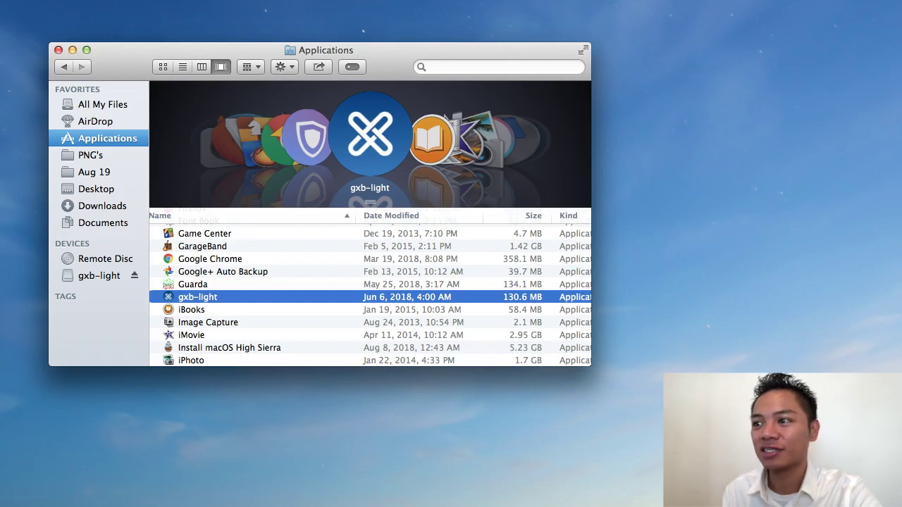
# Open gxb-light from Applications via its context-menu Open and confirm the unidentified-developer prompt
pyautogui.scroll(-1, 225, 300)
pyautogui.rightClick(226, 302)
pyautogui.rightClick(206, 291)
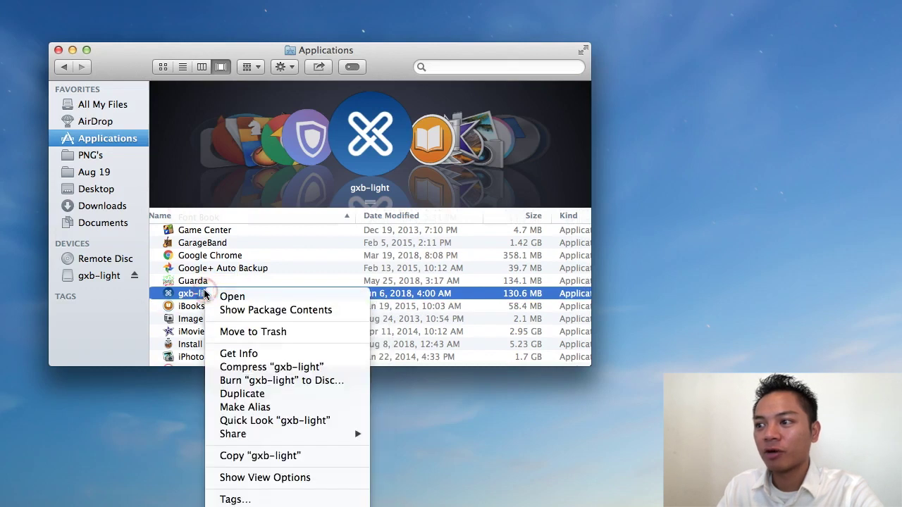
pyautogui.click(258, 297)
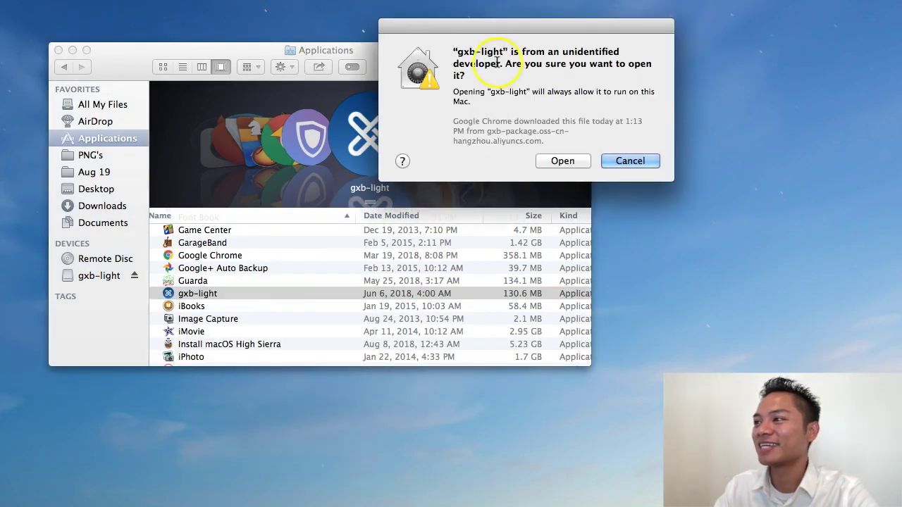
pyautogui.moveTo(505, 65); pyautogui.dragTo(465, 76)
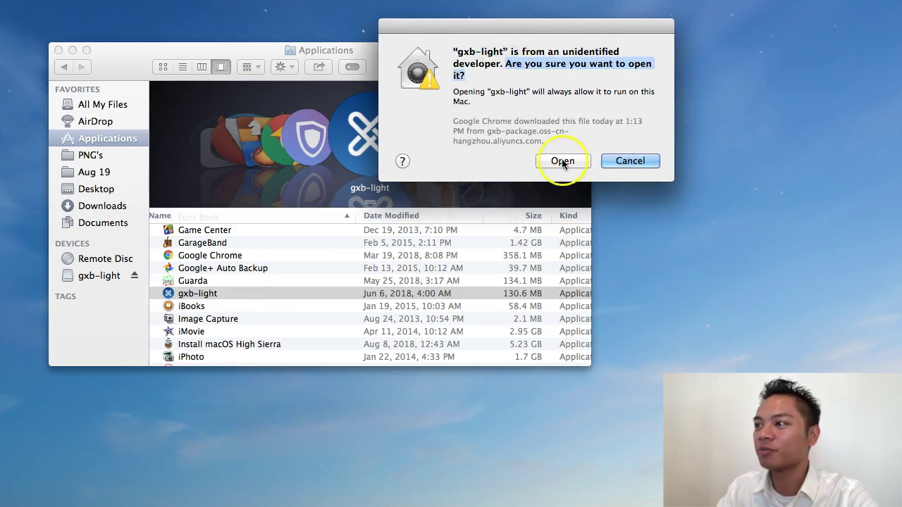
pyautogui.moveTo(550, 27); pyautogui.dragTo(421, 93)
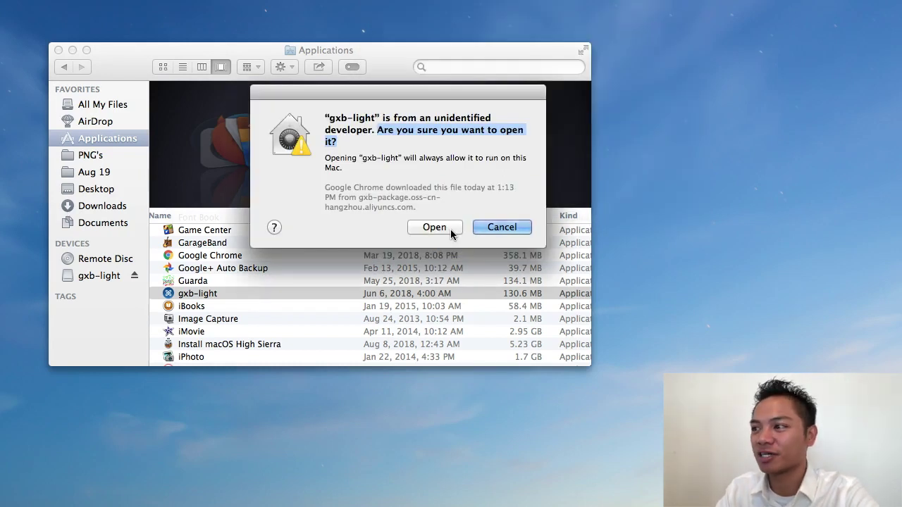
pyautogui.click(450, 229)
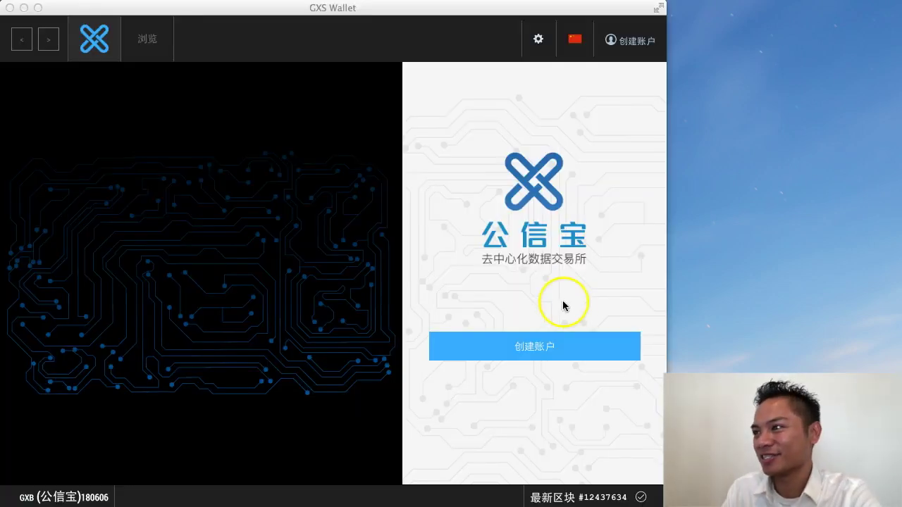
# Switch GXS Wallet's language to ENGLISH and open the CREATE ACCOUNT form
pyautogui.click(576, 42)
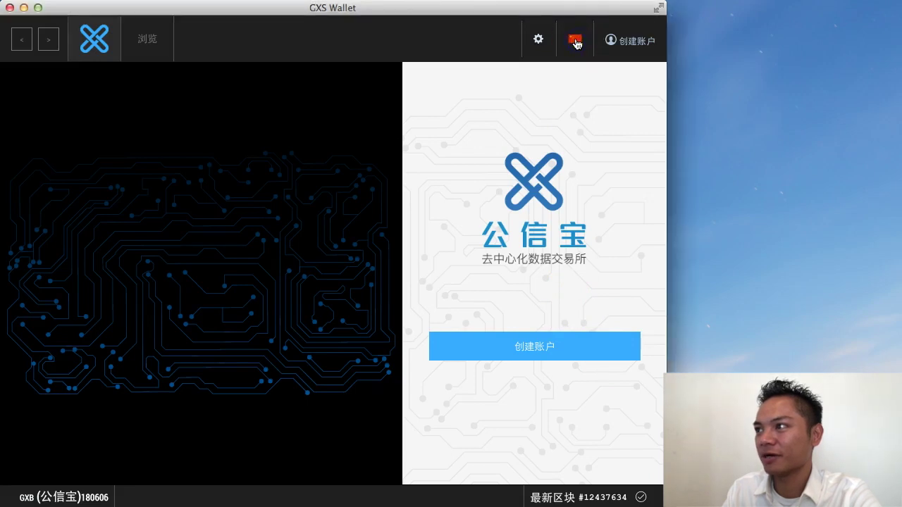
pyautogui.click(576, 43)
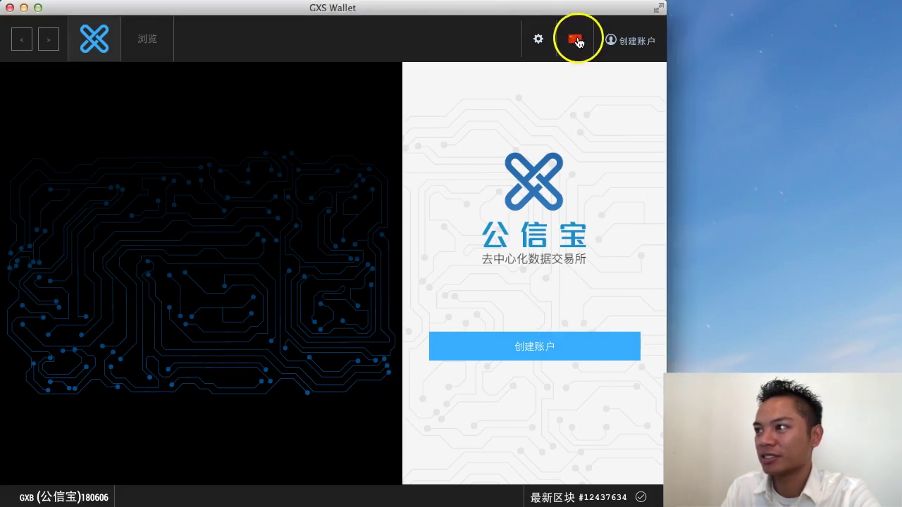
pyautogui.click(576, 41)
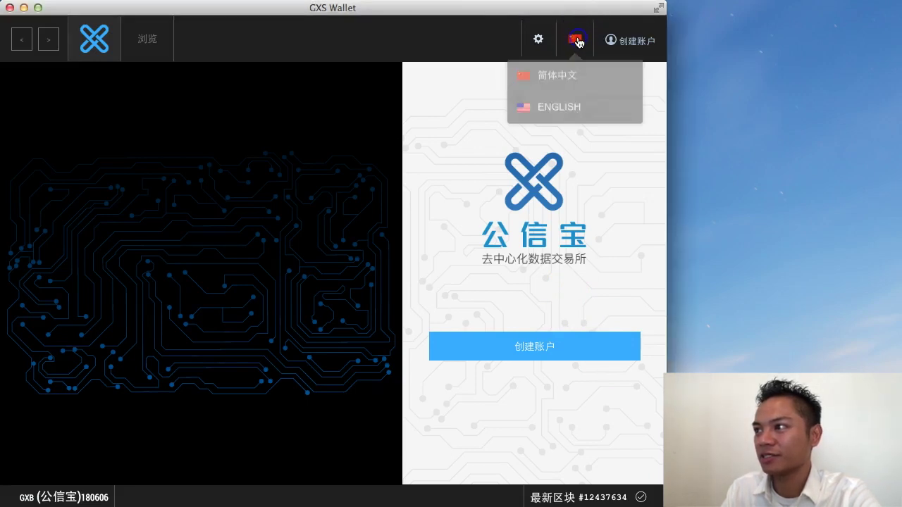
pyautogui.click(587, 106)
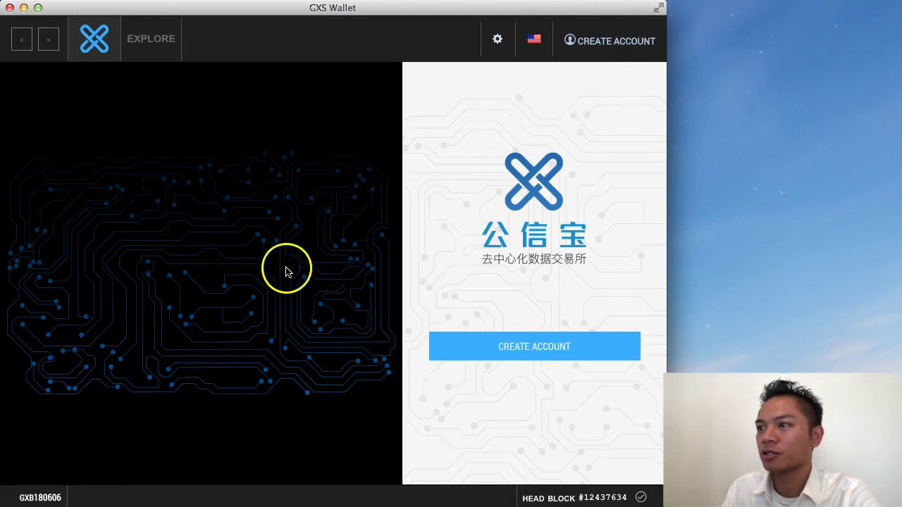
pyautogui.click(286, 271)
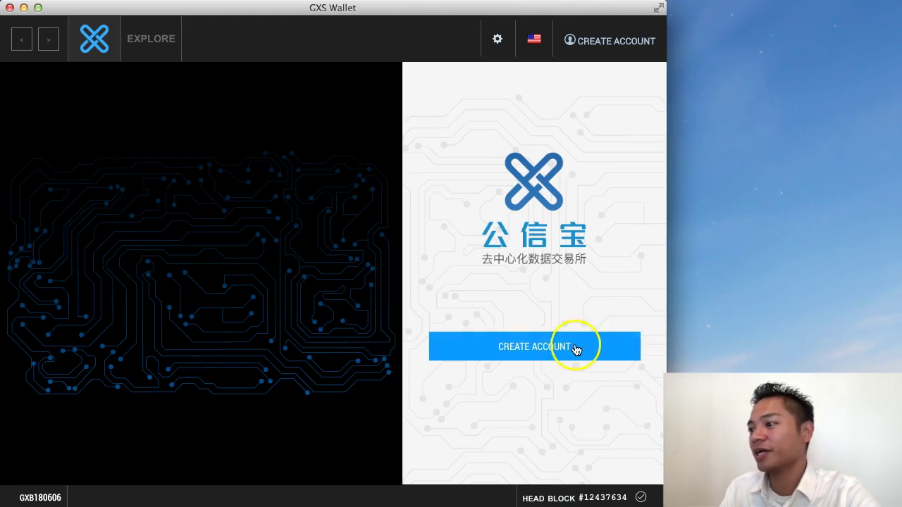
pyautogui.click(576, 350)
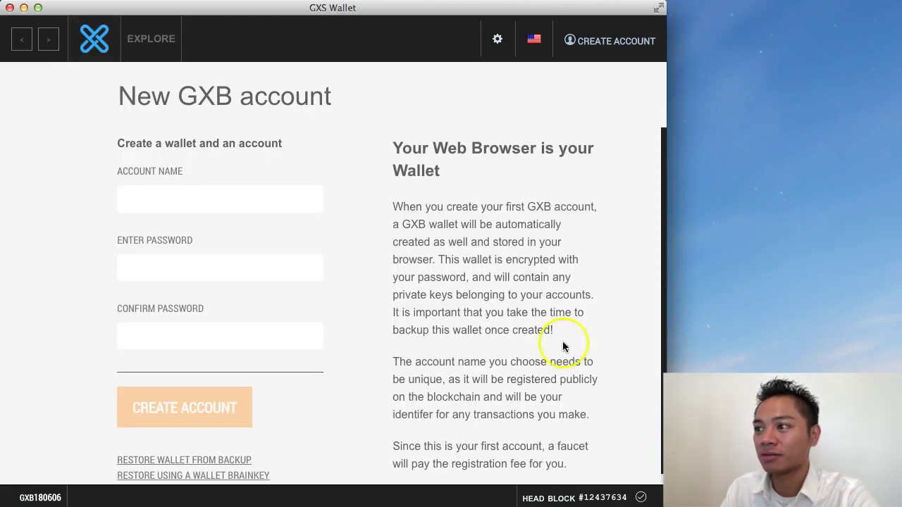
# Enter the account name, set and confirm the password, and create the GXB account
pyautogui.click(242, 185)
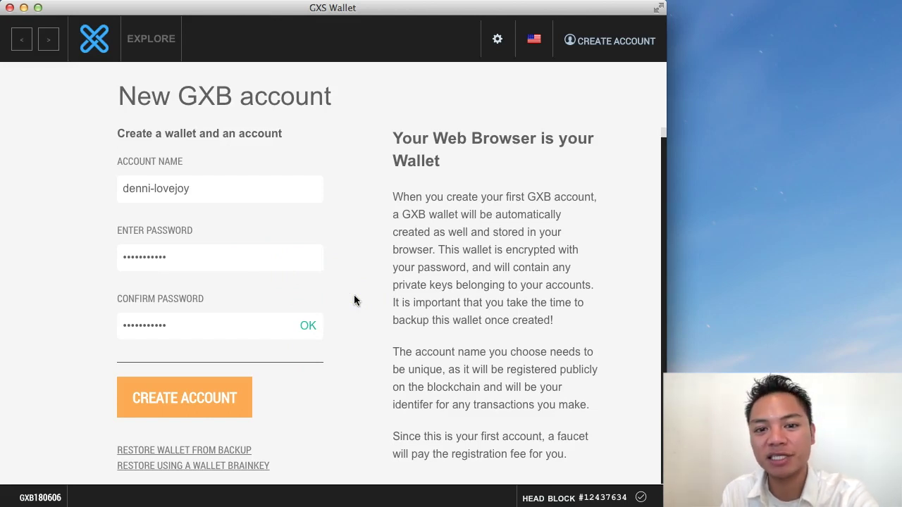
pyautogui.click(210, 251)
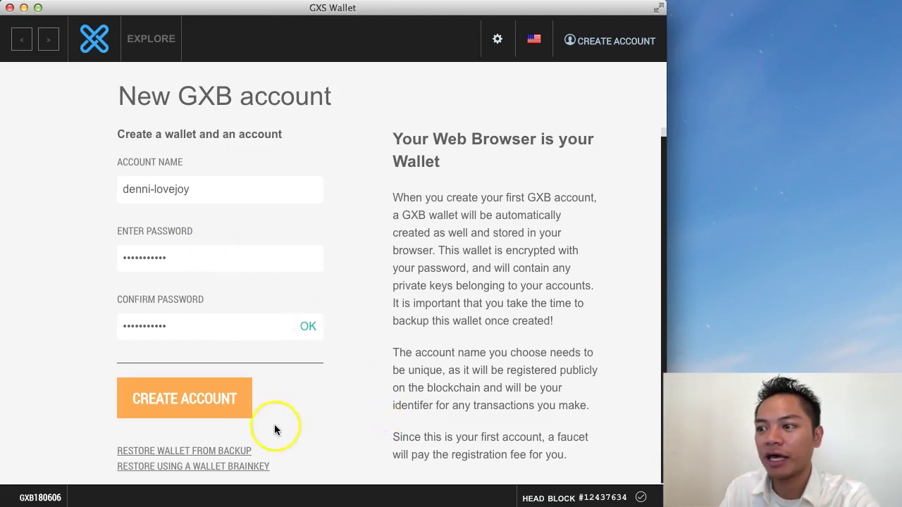
pyautogui.click(207, 407)
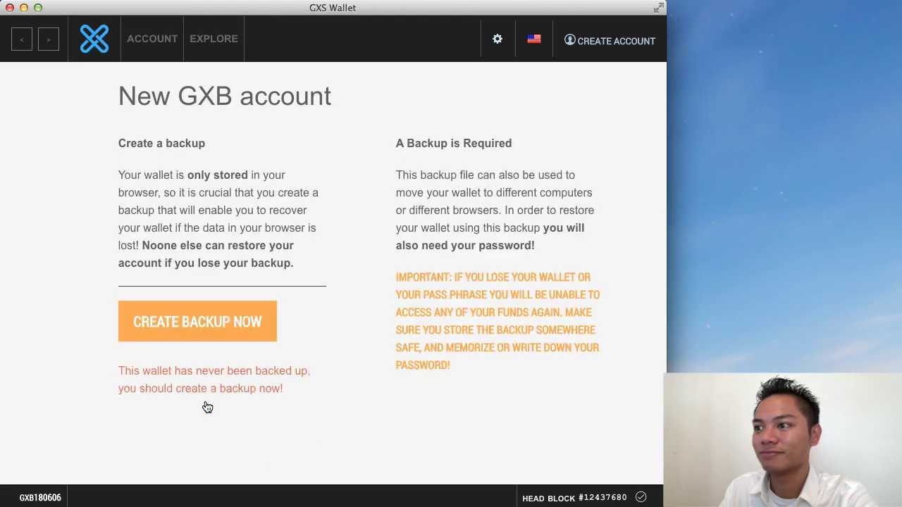
# Create the wallet backup and save gxc_default_20180827.bin to the Downloads folder
pyautogui.moveTo(130, 144); pyautogui.dragTo(205, 144)
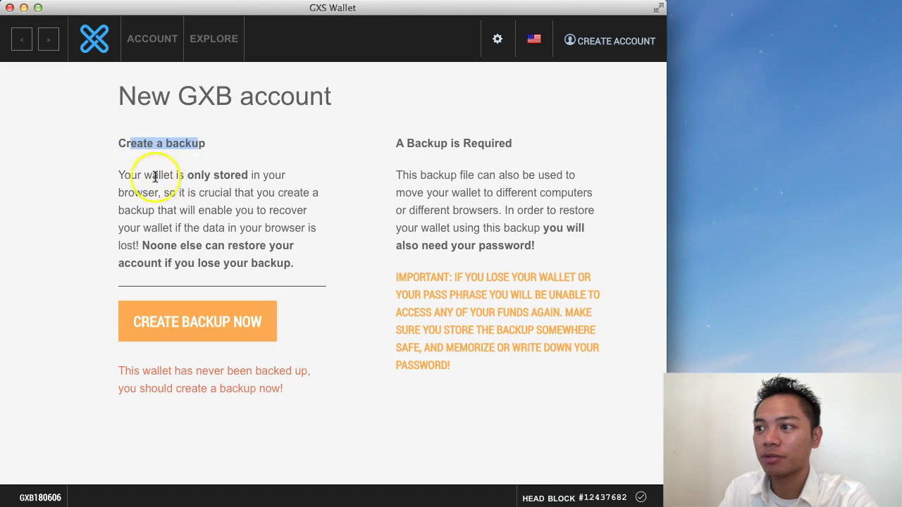
pyautogui.moveTo(143, 176); pyautogui.dragTo(224, 226)
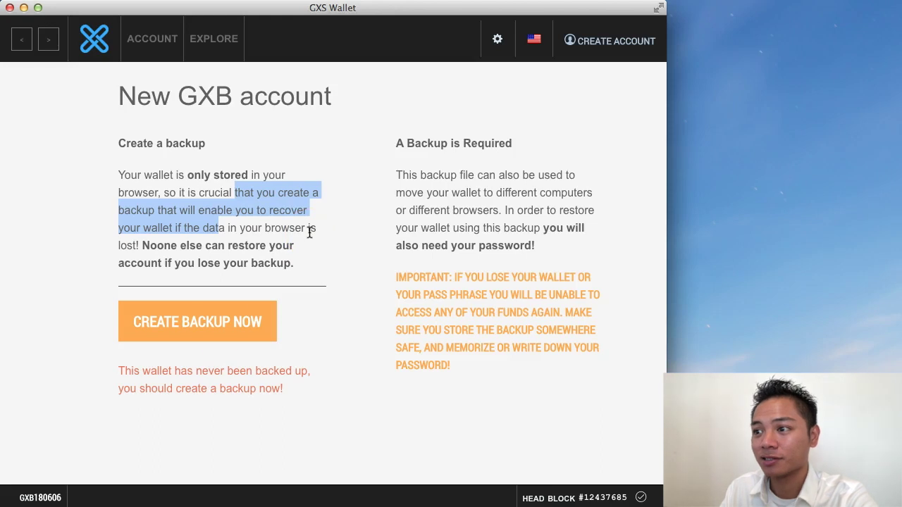
pyautogui.click(228, 333)
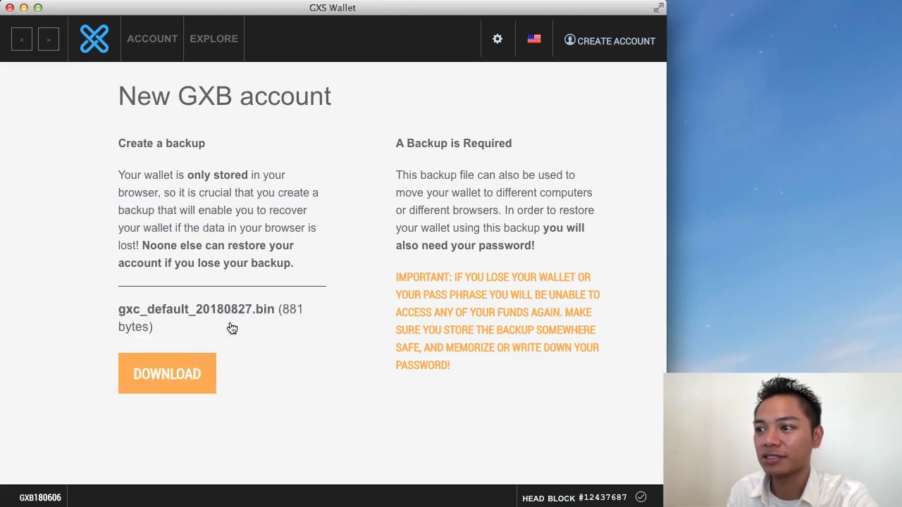
pyautogui.click(162, 371)
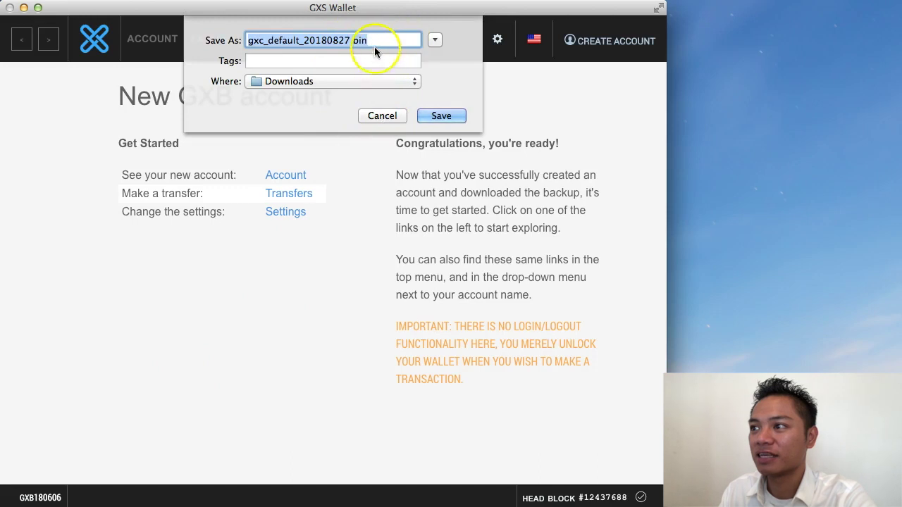
pyautogui.click(346, 83)
pyautogui.click(361, 82)
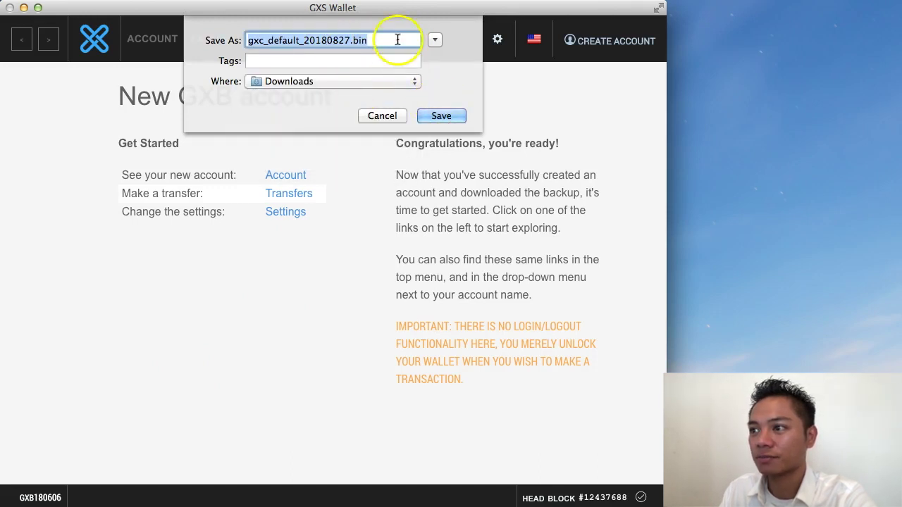
pyautogui.click(447, 115)
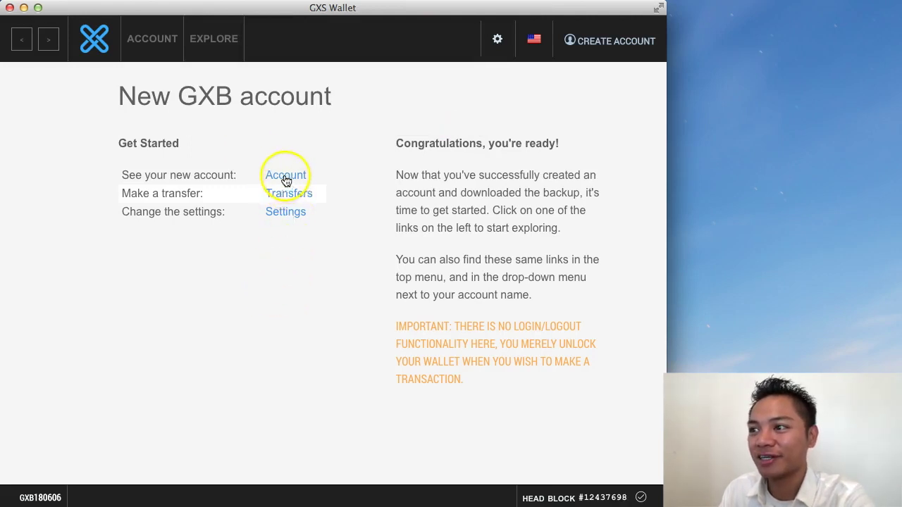
# Go to the new account's overview page
pyautogui.moveTo(121, 175); pyautogui.dragTo(247, 172)
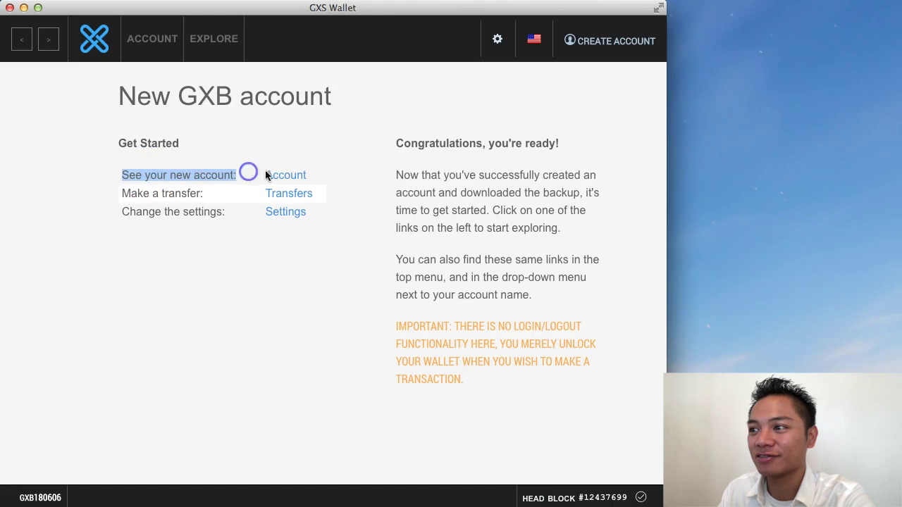
pyautogui.click(282, 175)
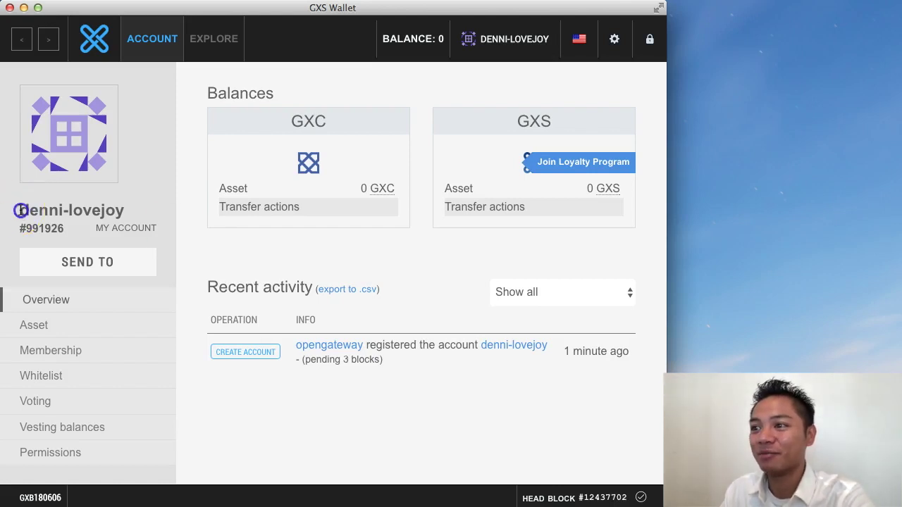
pyautogui.moveTo(19, 208); pyautogui.dragTo(130, 209)
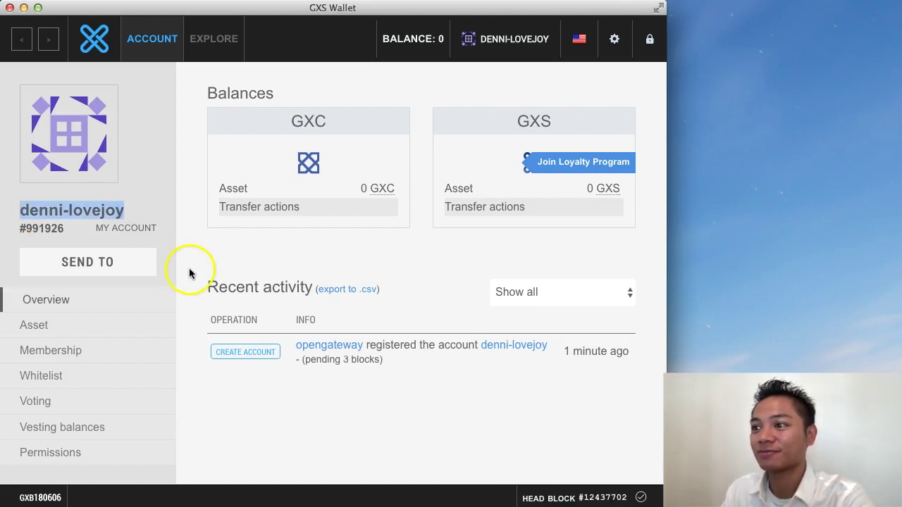
# Open the transfer form, clear its prefilled recipient, then return to the account overview
pyautogui.click(121, 266)
pyautogui.click(149, 237)
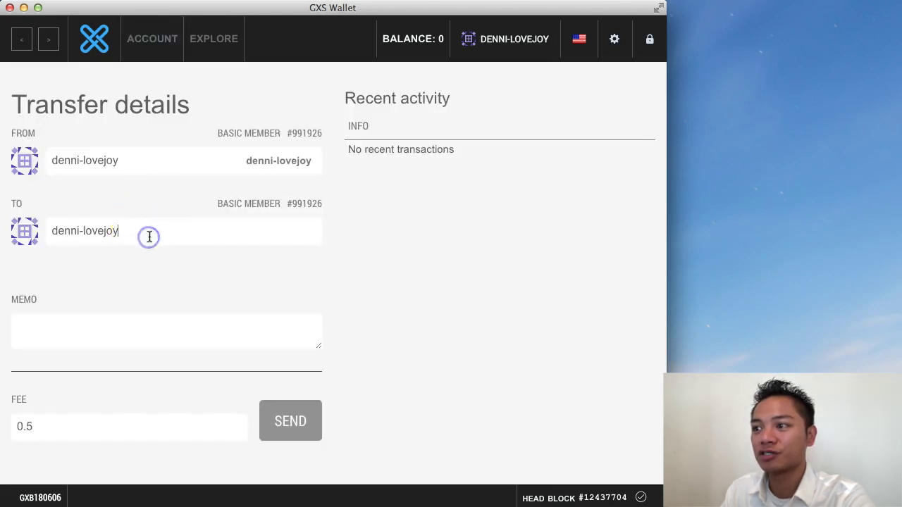
pyautogui.moveTo(150, 236); pyautogui.dragTo(38, 228)
pyautogui.press('BackSpace')
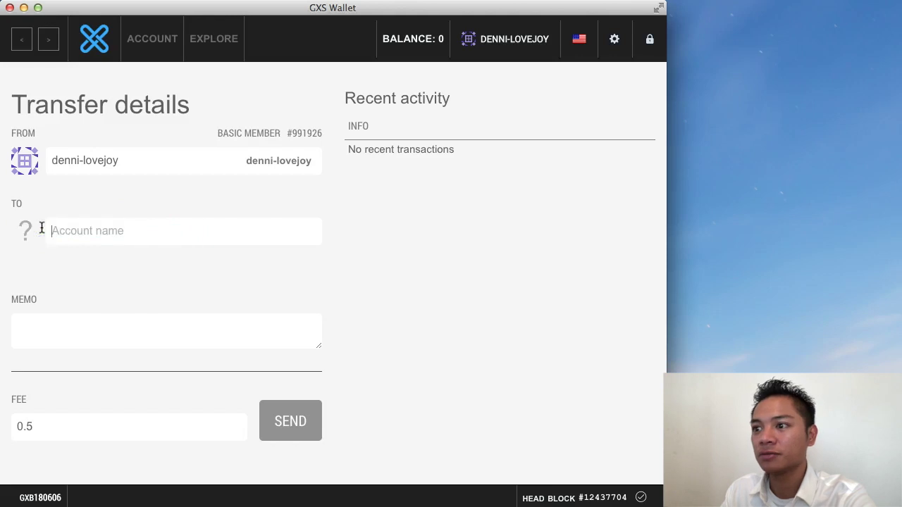
pyautogui.click(148, 321)
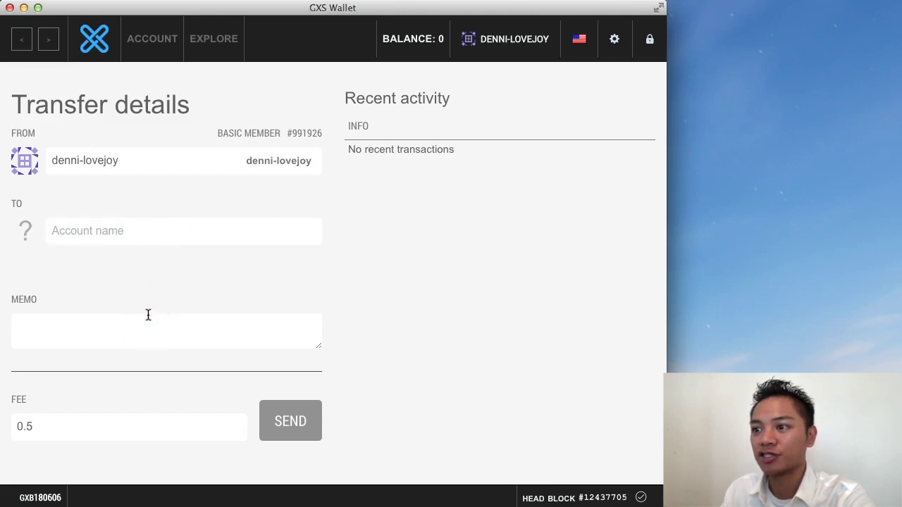
pyautogui.click(118, 330)
pyautogui.click(134, 431)
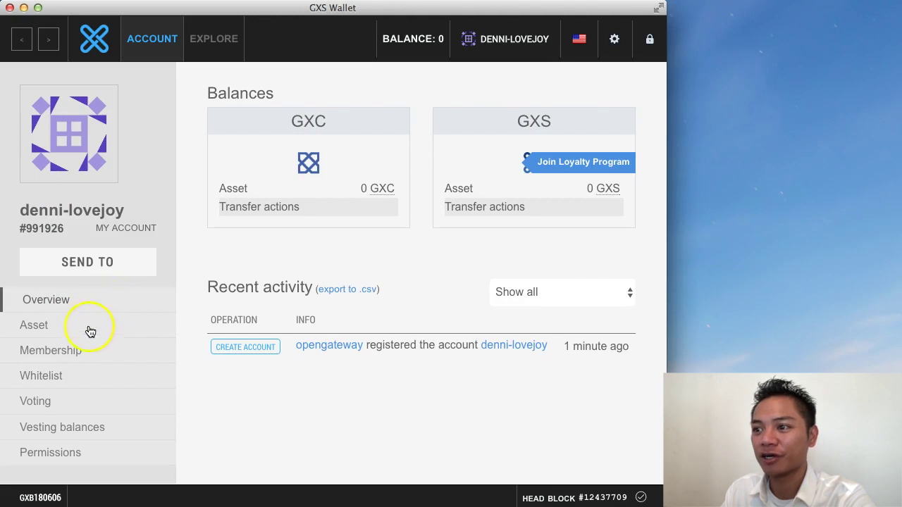
# Browse the account's Asset, Create Asset, Membership, Whitelist, Voting, Vesting balances and Permissions pages
pyautogui.click(89, 328)
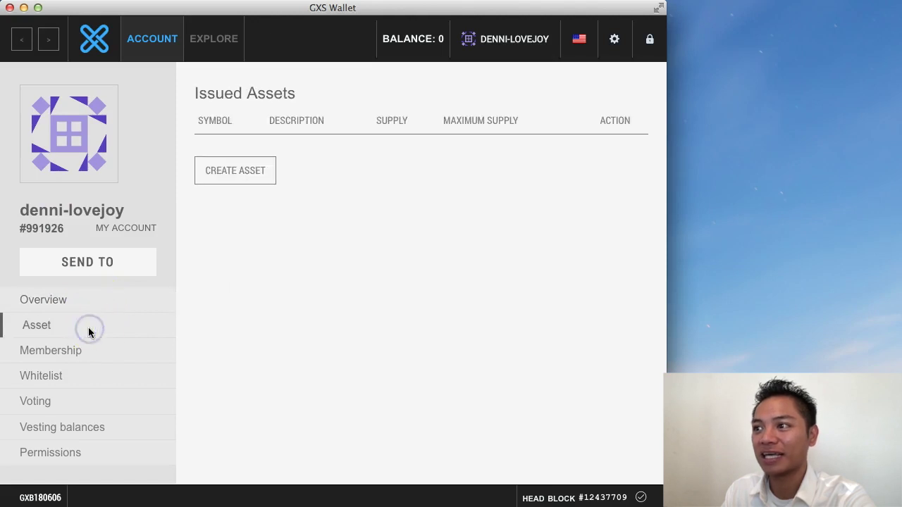
pyautogui.click(255, 171)
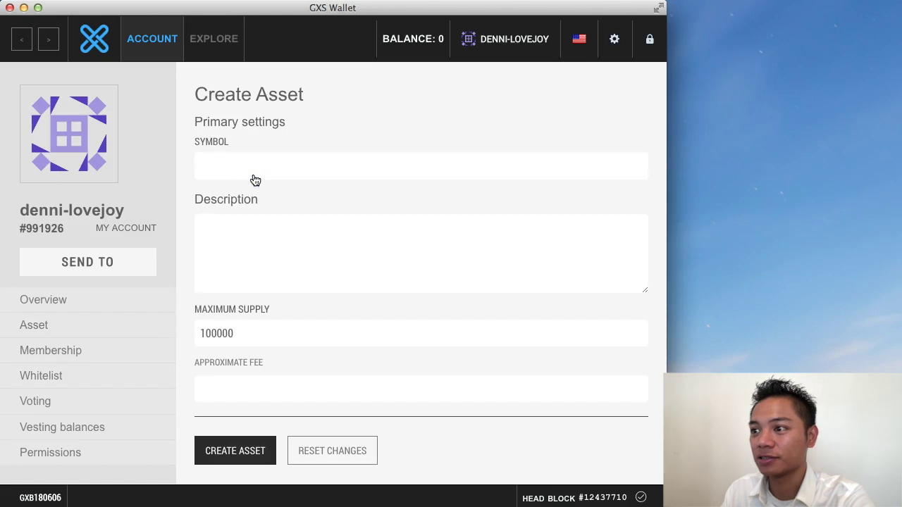
pyautogui.click(76, 352)
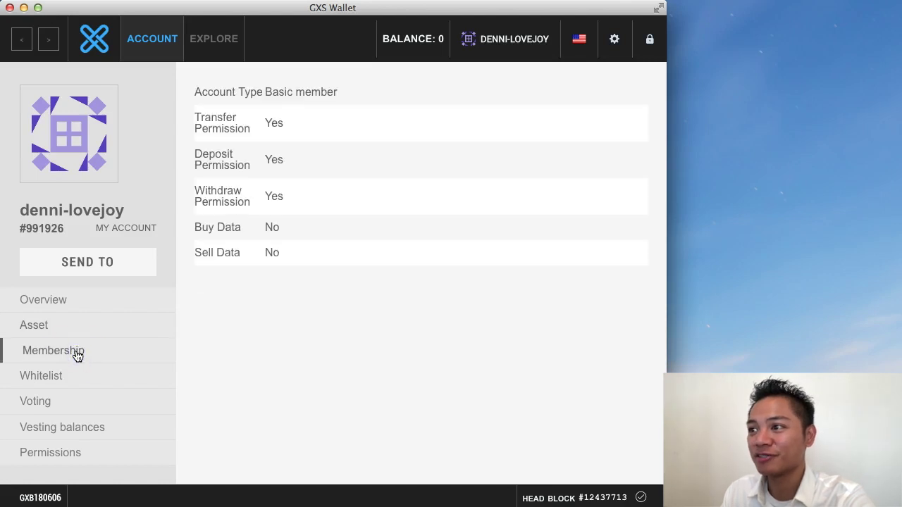
pyautogui.click(66, 375)
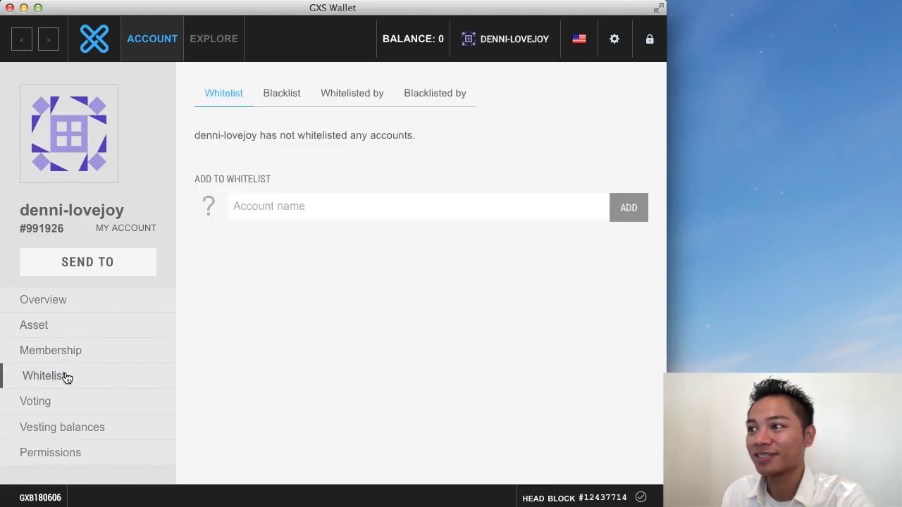
pyautogui.click(83, 384)
pyautogui.click(94, 428)
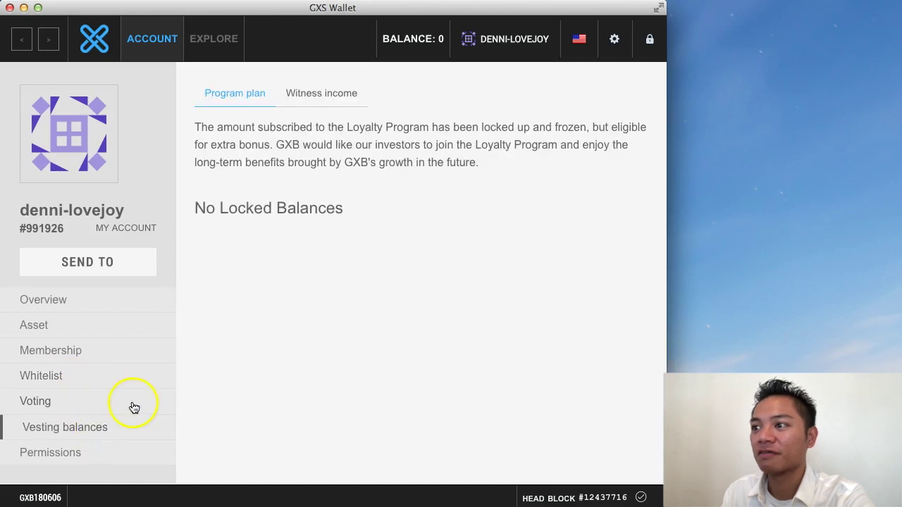
pyautogui.click(119, 448)
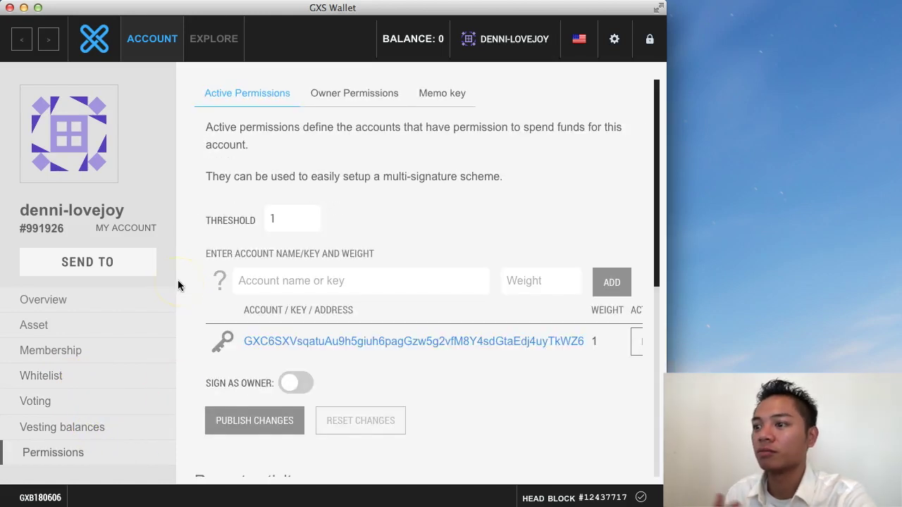
# Open the Explore page and scroll through its Blockchain, Assets, Accounts and Witnesses cards
pyautogui.click(215, 43)
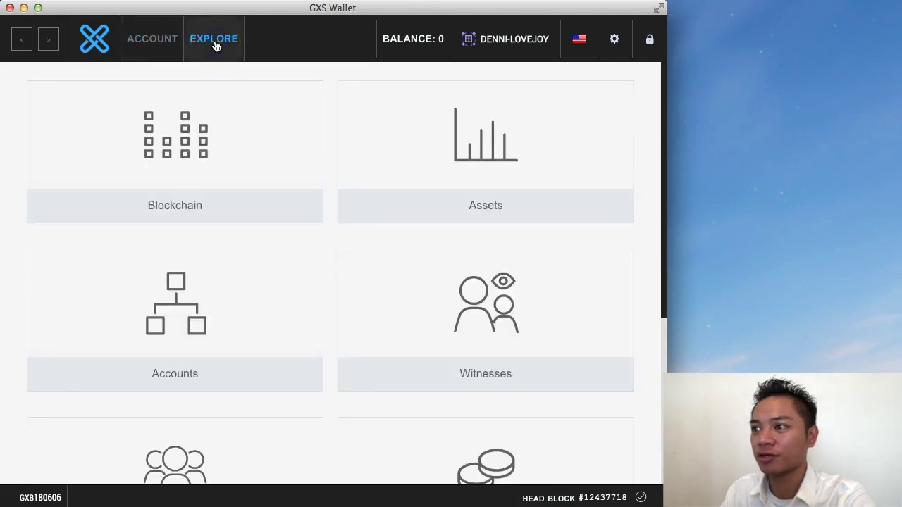
pyautogui.scroll(-1, 249, 171)
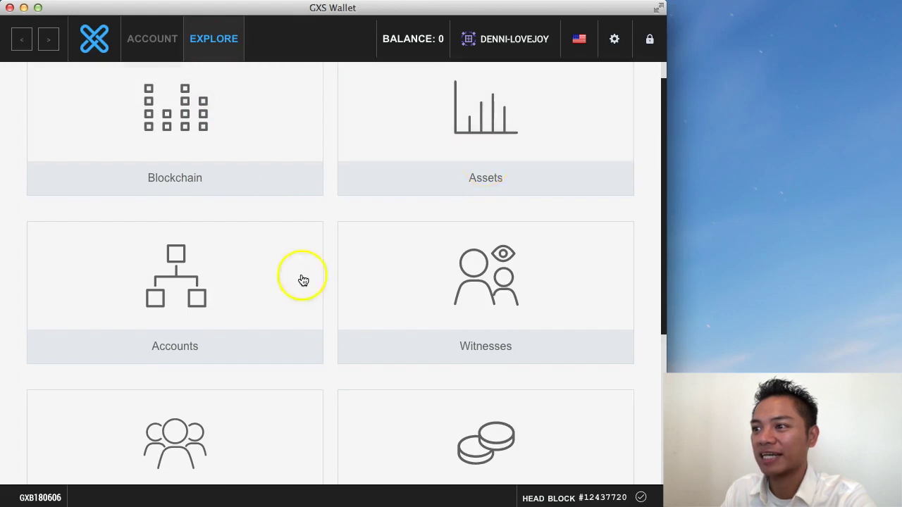
pyautogui.scroll(-2, 317, 279)
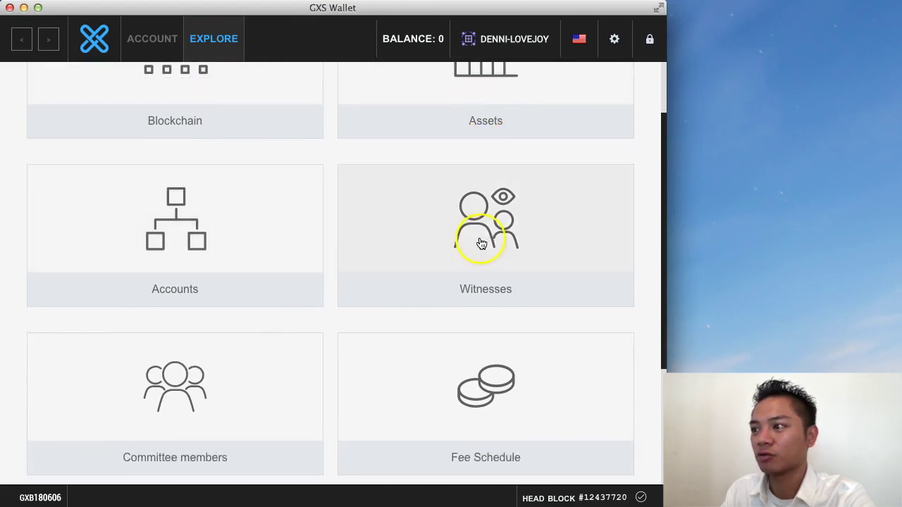
pyautogui.scroll(-4, 480, 243)
pyautogui.scroll(-2, 403, 274)
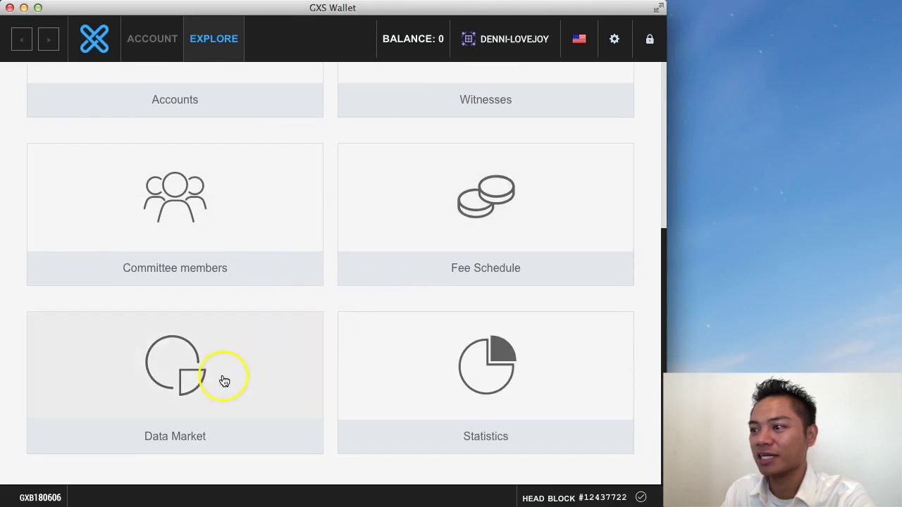
pyautogui.scroll(8, 451, 374)
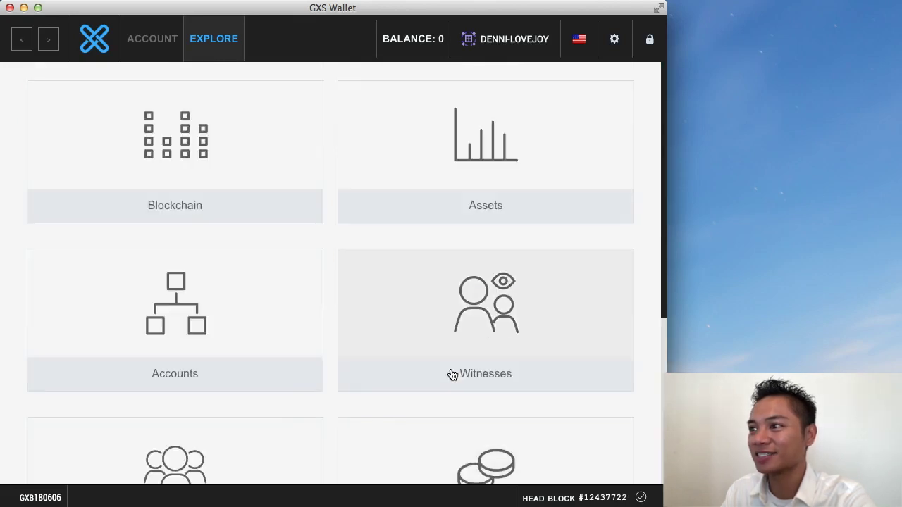
# Review the General, Wallet, Accounts, Password, Backup, Restore/Import and Access settings, then exit Settings
pyautogui.click(614, 41)
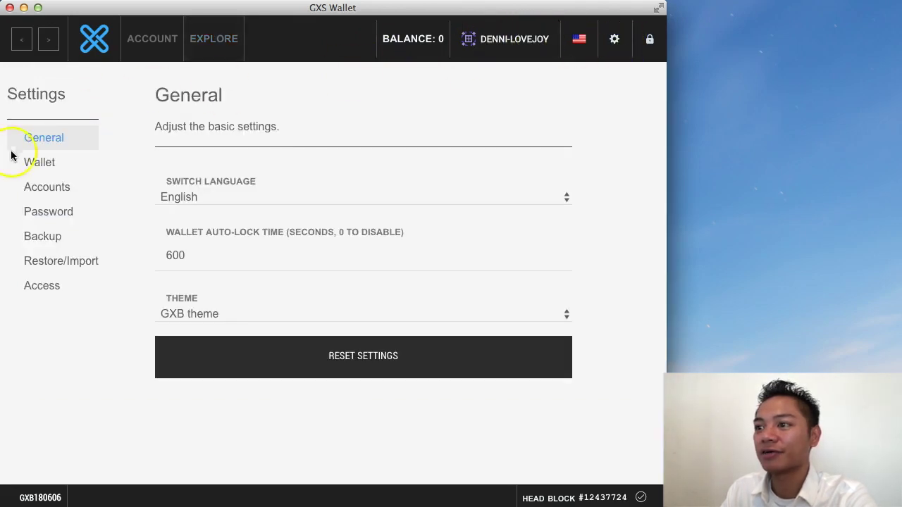
pyautogui.click(49, 169)
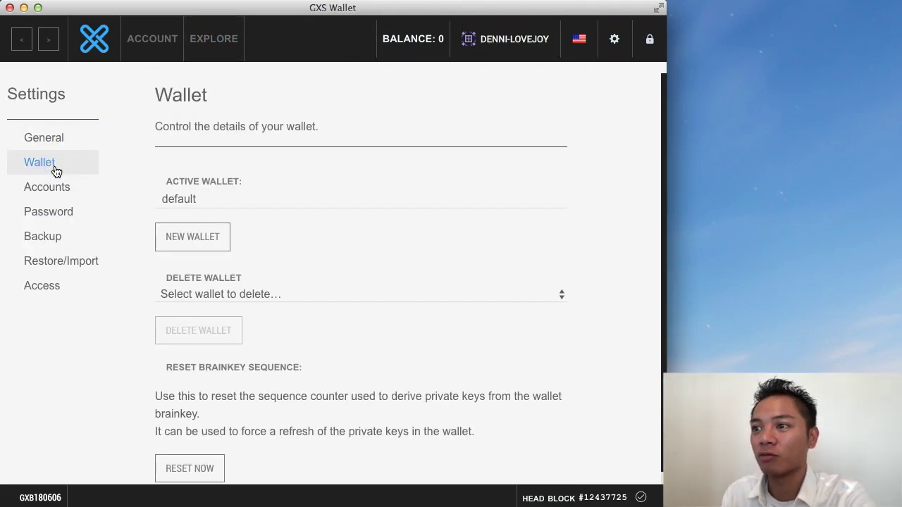
pyautogui.click(57, 187)
pyautogui.click(64, 210)
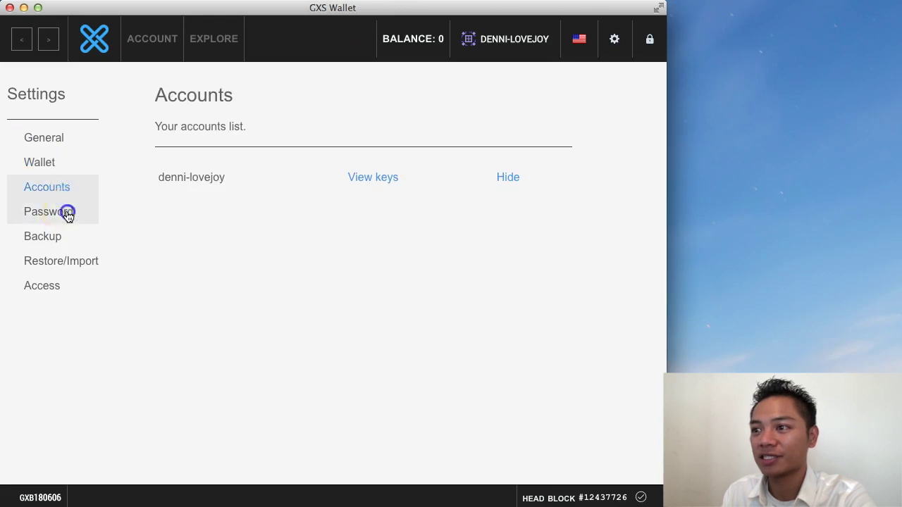
pyautogui.click(65, 241)
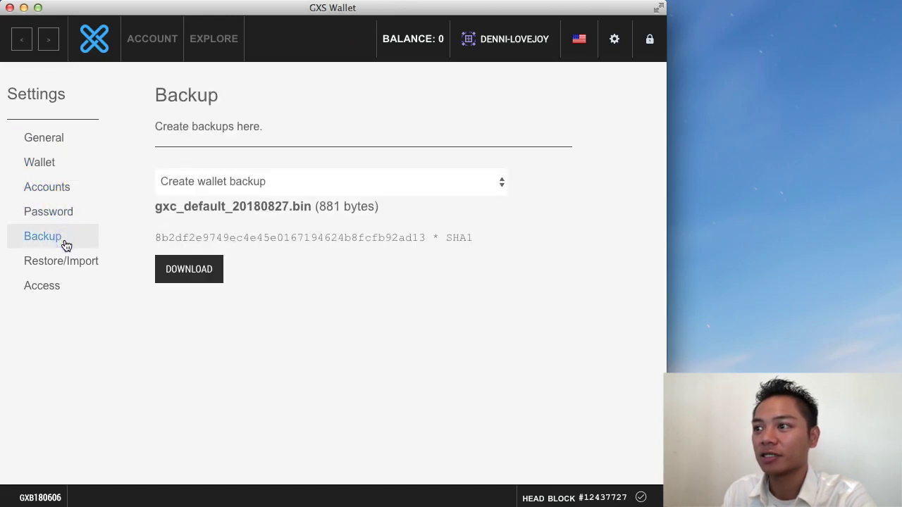
pyautogui.click(67, 262)
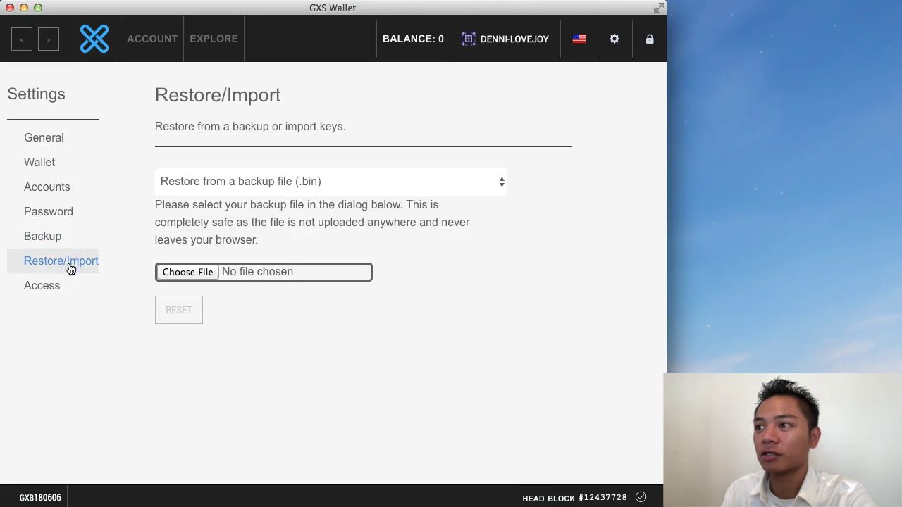
pyautogui.click(67, 287)
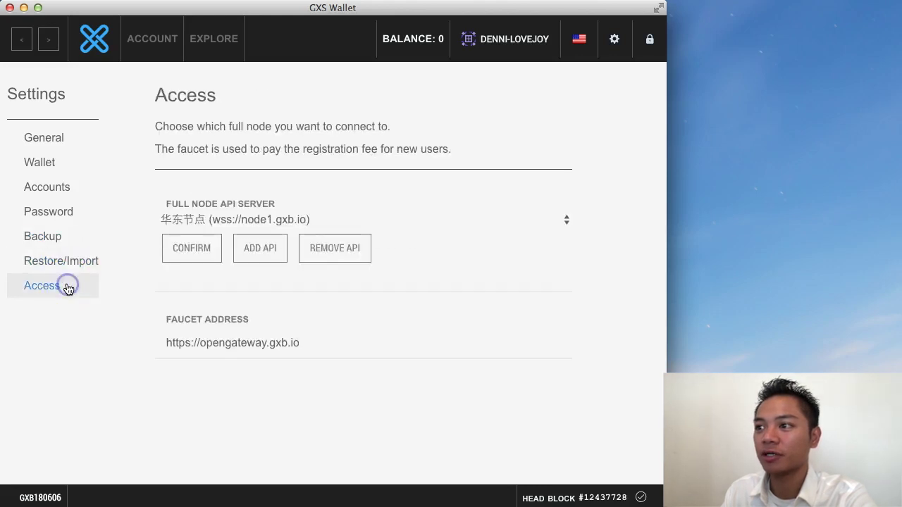
pyautogui.click(614, 39)
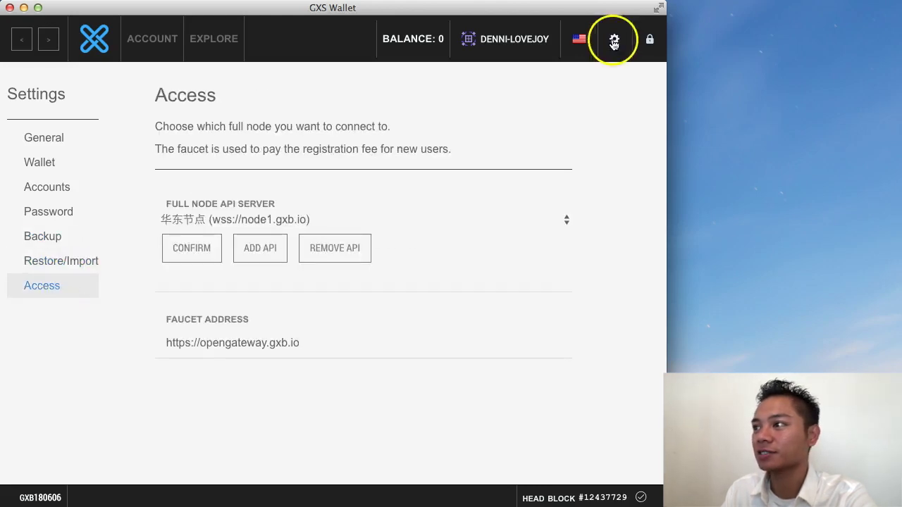
pyautogui.click(648, 40)
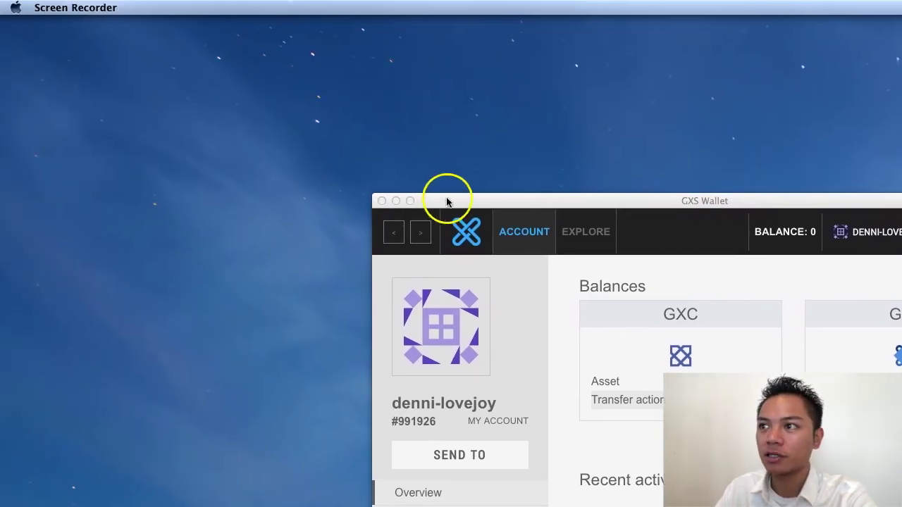
# Move the wallet window aside and quit gxb-light from its application menu
pyautogui.moveTo(447, 199); pyautogui.dragTo(197, 96)
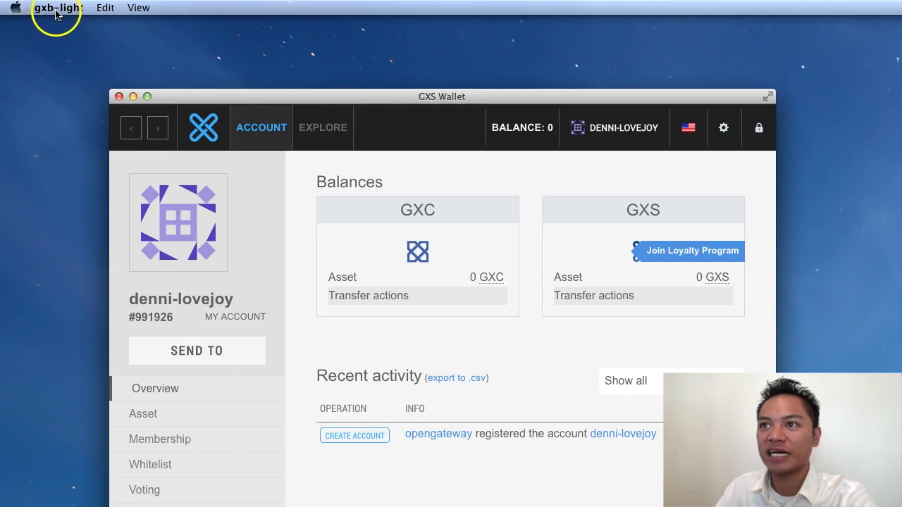
pyautogui.click(57, 10)
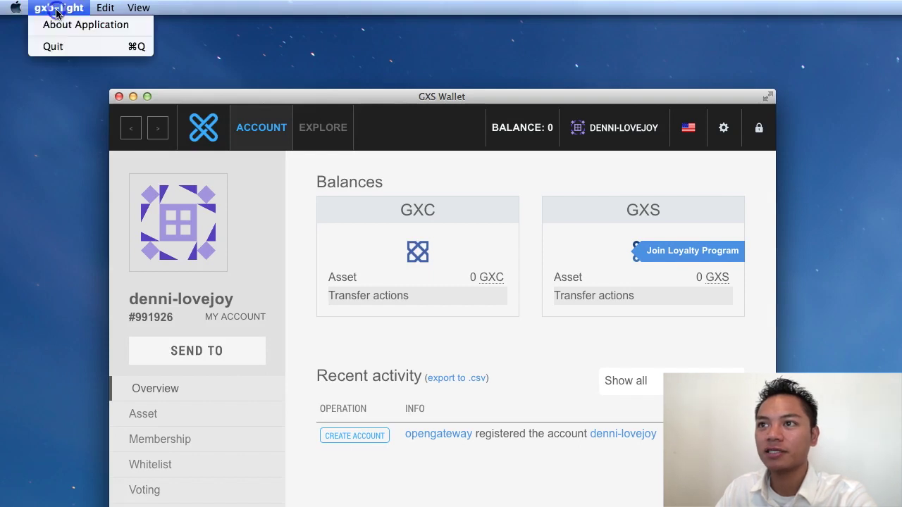
pyautogui.click(80, 48)
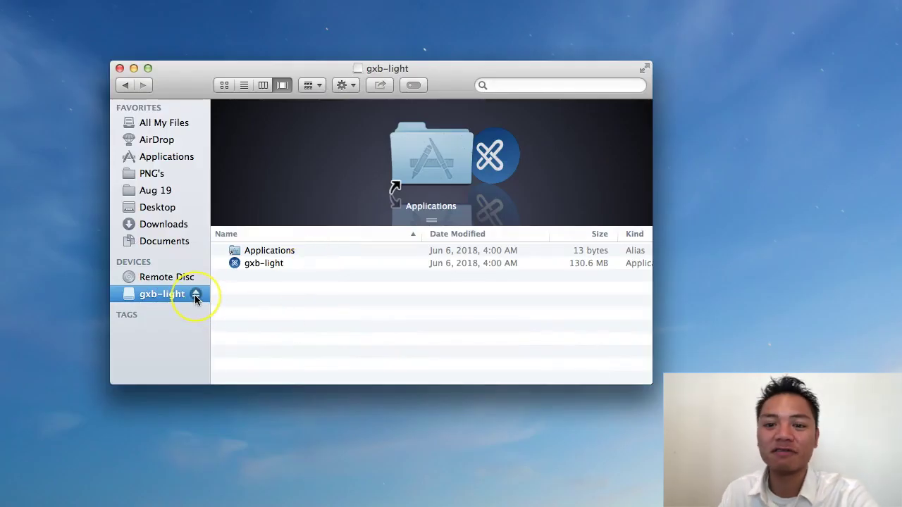
# Eject the gxb-light disk image from the Finder sidebar's Devices list
pyautogui.click(195, 295)
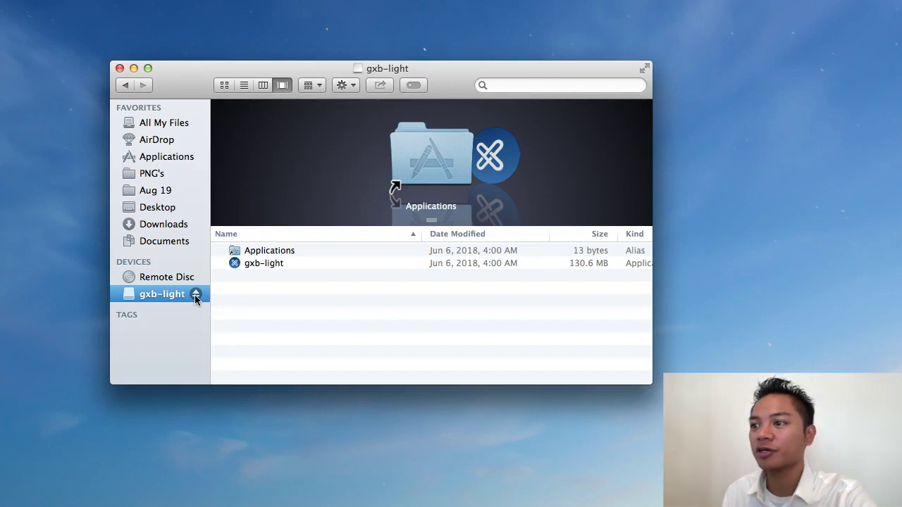
pyautogui.click(197, 295)
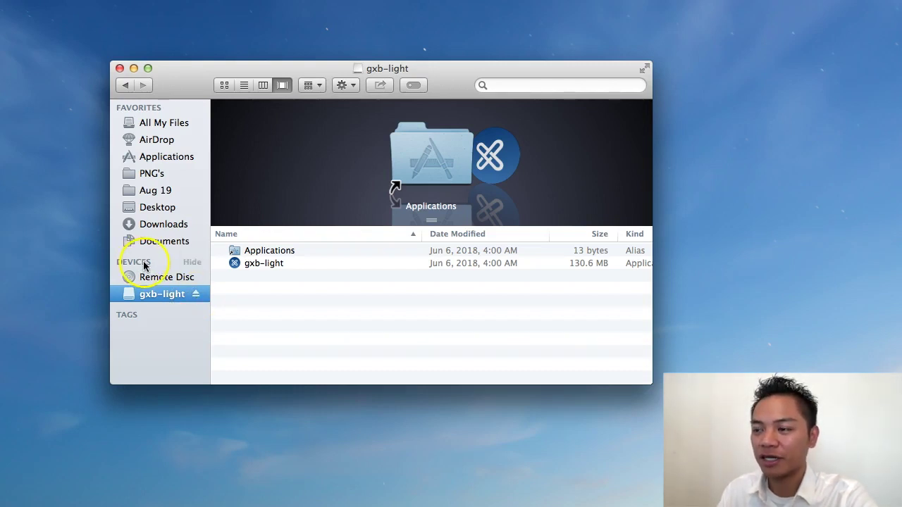
pyautogui.click(196, 295)
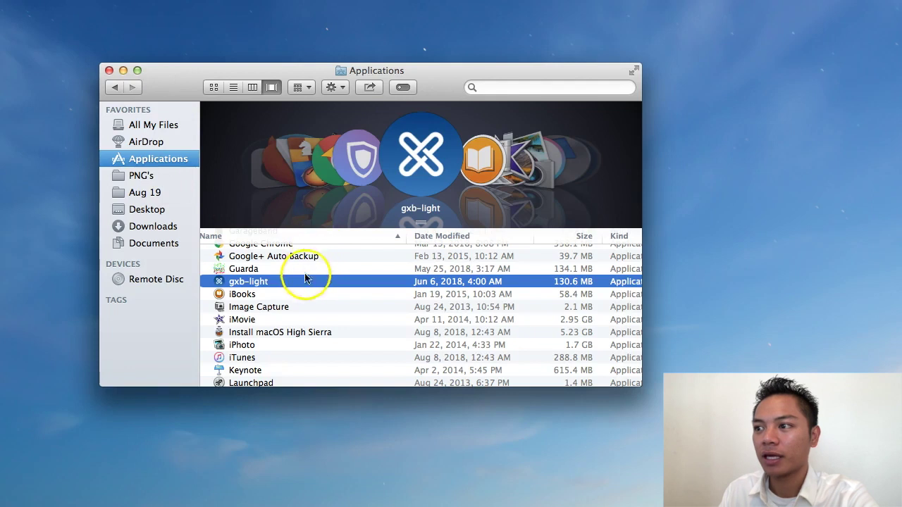
# Launch gxb-light from the Applications folder using its right-click Open command
pyautogui.scroll(2, 303, 274)
pyautogui.rightClick(305, 318)
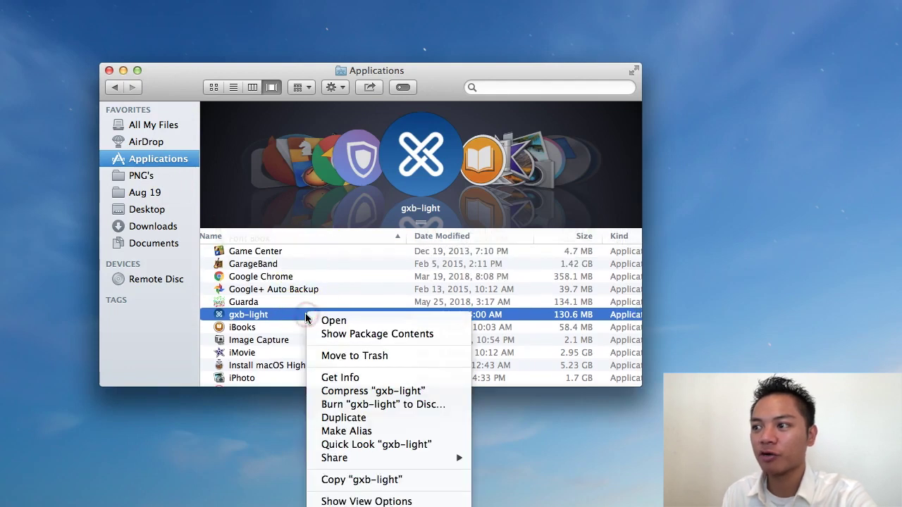
pyautogui.click(335, 320)
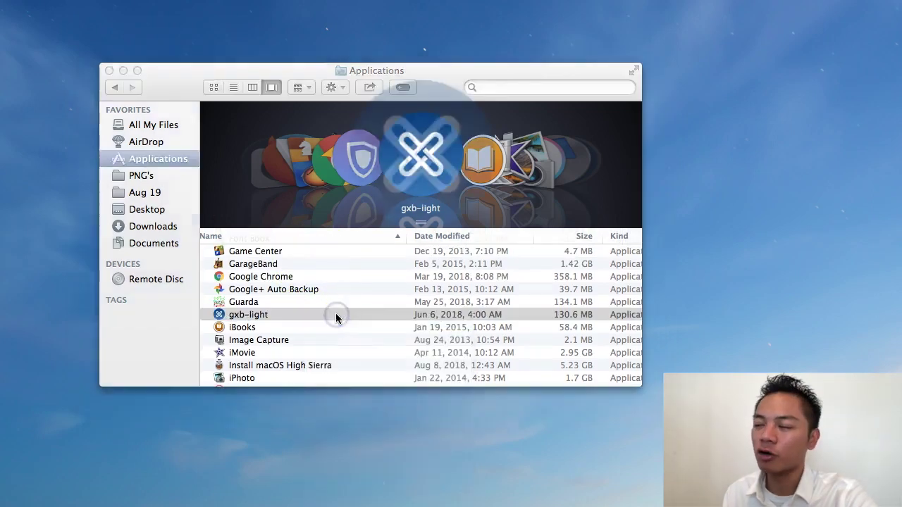